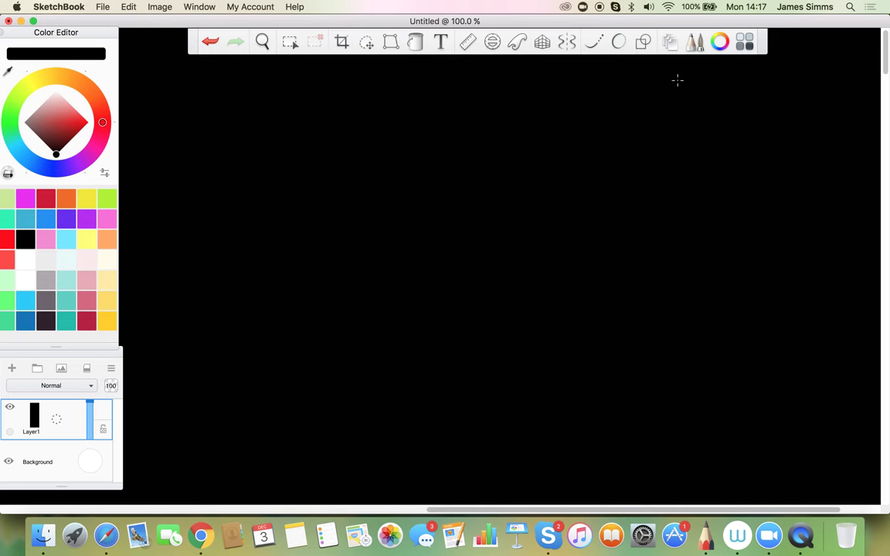
- Move the floating toolbar down and reposition the empty Edit Text Layer dialog
{"action": "mouse_move", "coordinate": [760, 51]}
{"action": "left_mouse_down"}
{"action": "mouse_move", "coordinate": [722, 431]}
{"action": "mouse_move", "coordinate": [782, 520]}
{"action": "mouse_move", "coordinate": [764, 529]}
{"action": "mouse_move", "coordinate": [764, 56]}
{"action": "left_mouse_up"}
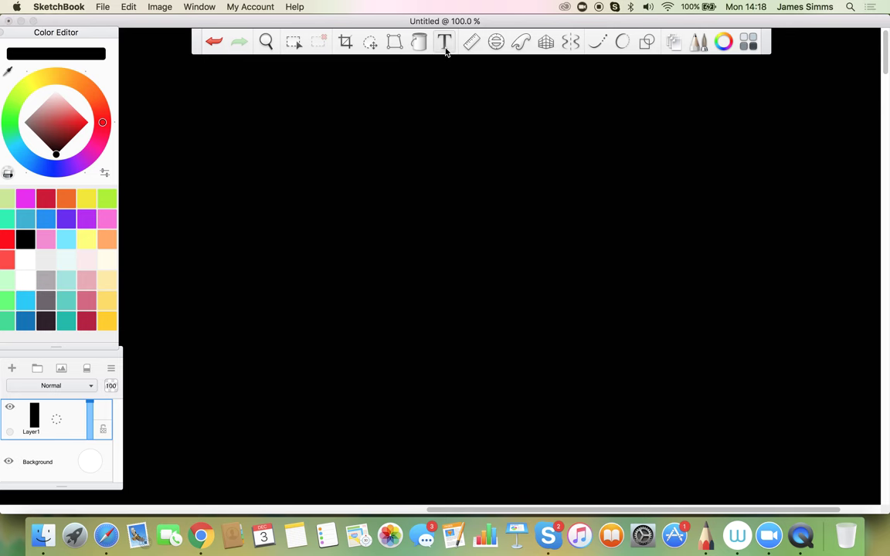
{"action": "left_click_drag", "start_coordinate": [456, 102], "coordinate": [502, 125]}
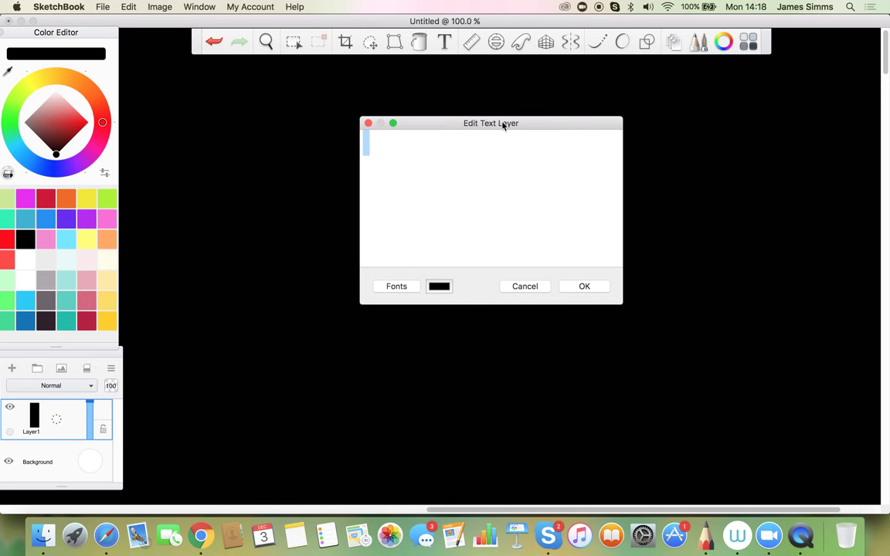
- Restart the Text tool, then enter and select the text 'Hello!'
{"action": "left_click", "coordinate": [368, 124]}
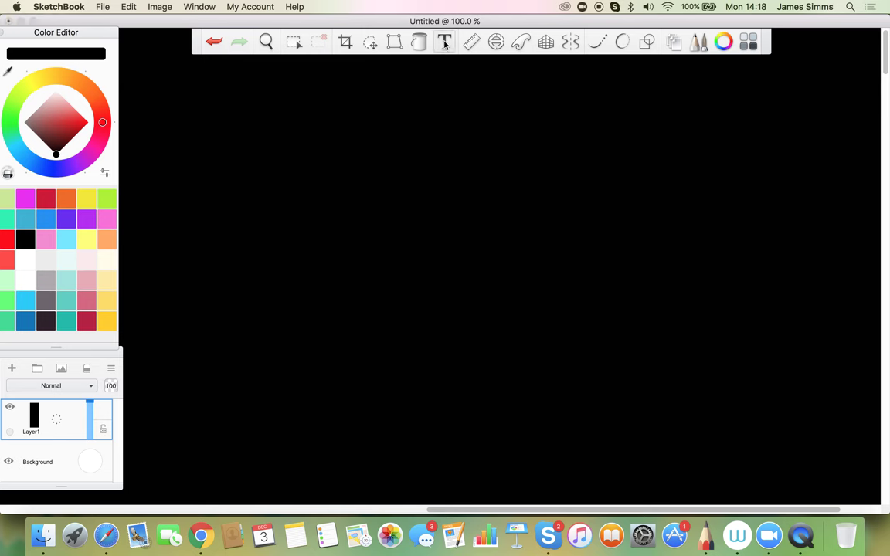
{"action": "left_click", "coordinate": [445, 44]}
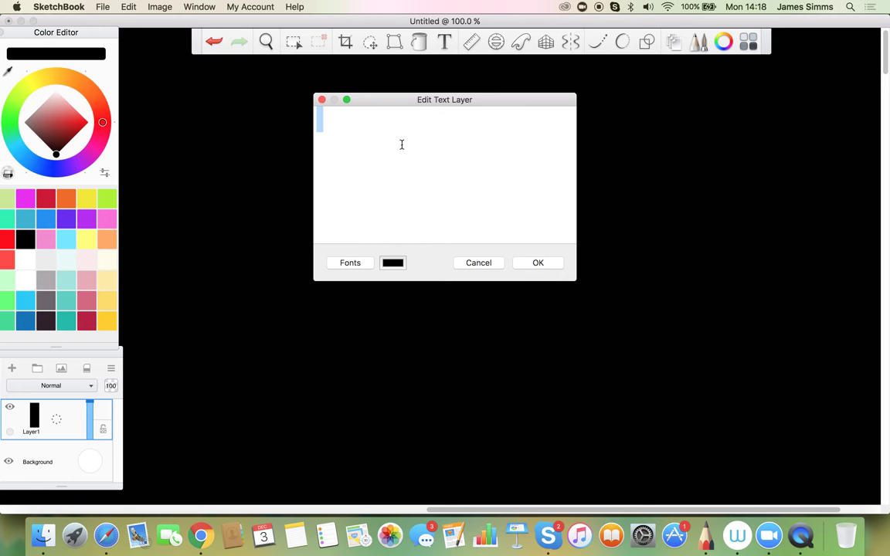
{"action": "type", "text": "Hello!"}
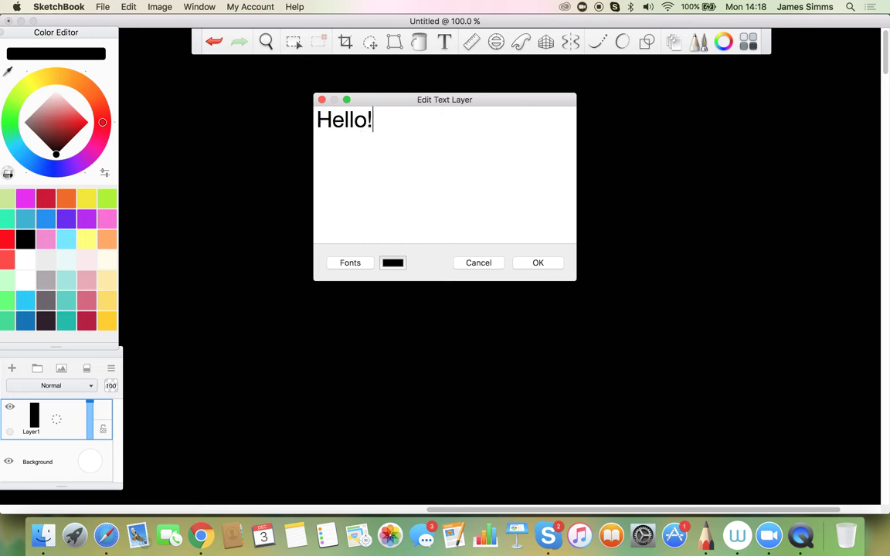
{"action": "left_click_drag", "start_coordinate": [374, 122], "coordinate": [302, 117]}
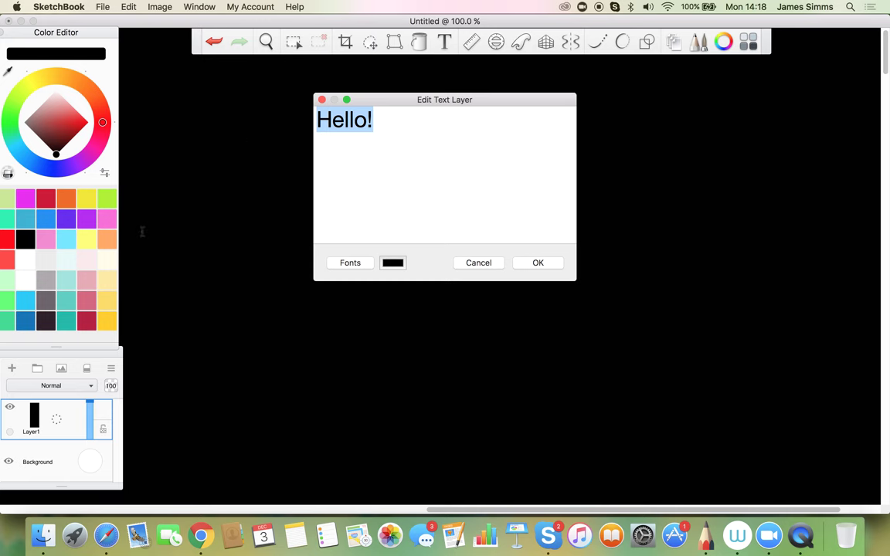
- Make the Hello! text cream in Dosis Regular at 144 pt
{"action": "left_click", "coordinate": [105, 261]}
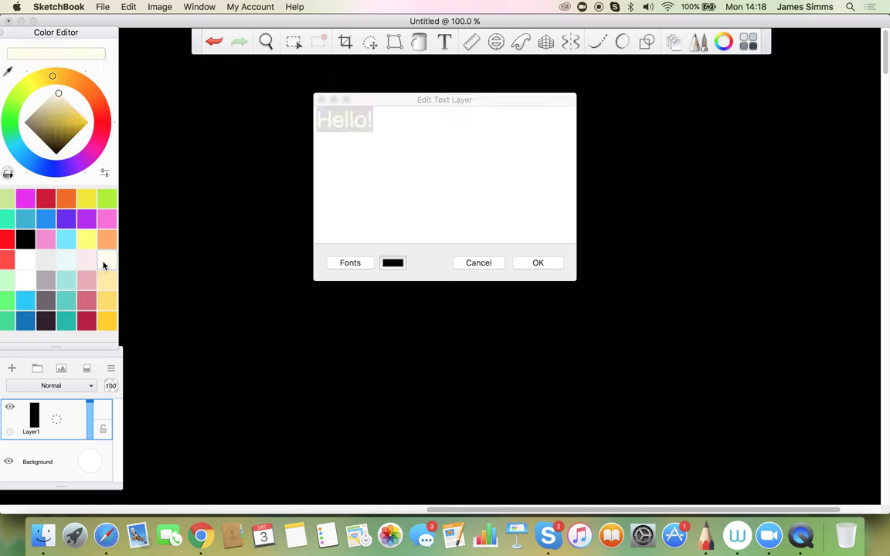
{"action": "left_click", "coordinate": [351, 264]}
{"action": "scroll", "coordinate": [421, 357], "scroll_direction": "up", "scroll_amount": 2}
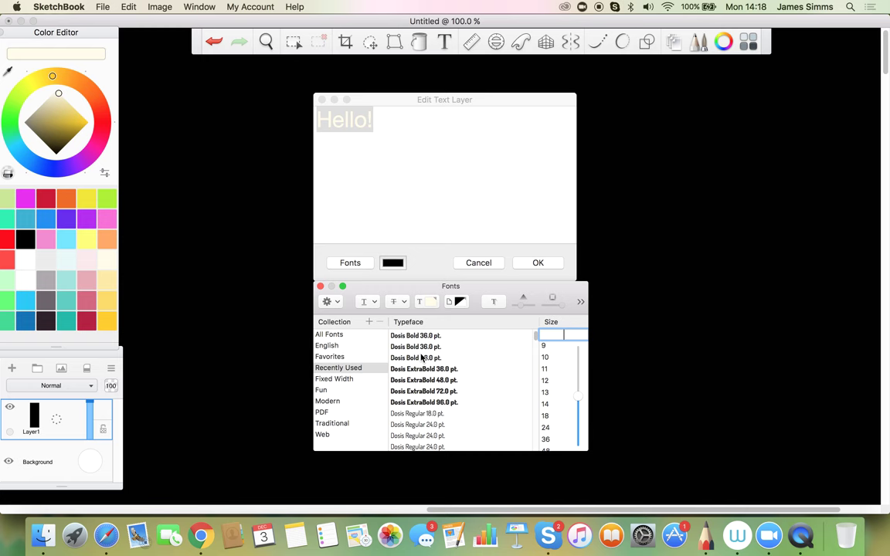
{"action": "scroll", "coordinate": [422, 357], "scroll_direction": "down", "scroll_amount": 2}
{"action": "left_click", "coordinate": [422, 359]}
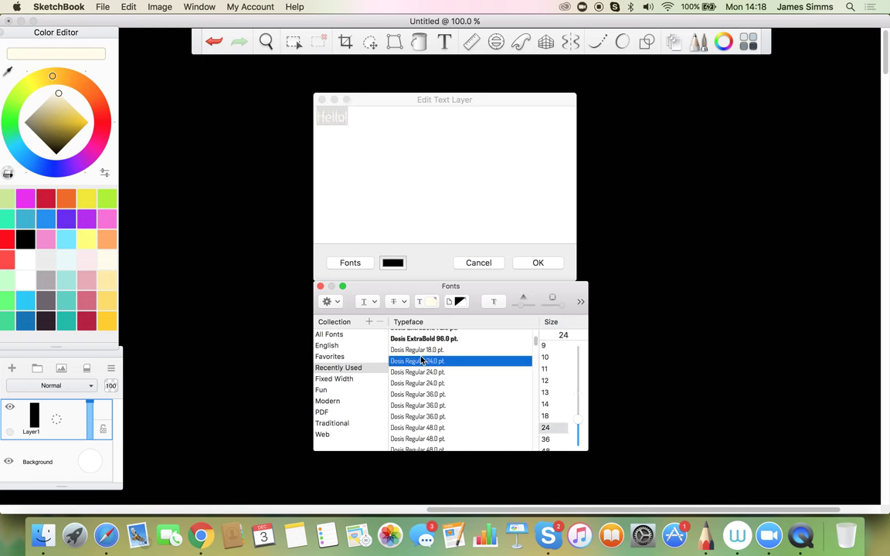
{"action": "scroll", "coordinate": [552, 410], "scroll_direction": "down", "scroll_amount": 2}
{"action": "left_click", "coordinate": [546, 429]}
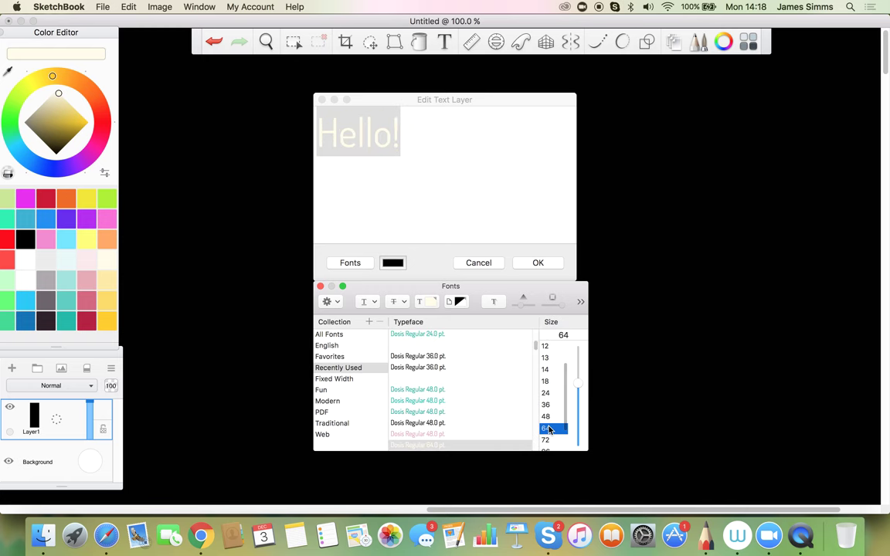
{"action": "scroll", "coordinate": [548, 430], "scroll_direction": "down", "scroll_amount": 3}
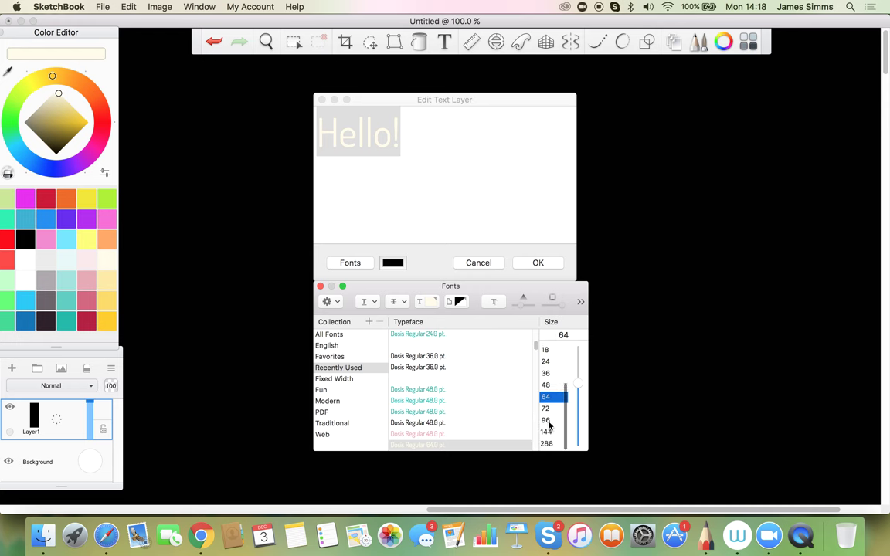
{"action": "left_click", "coordinate": [548, 432]}
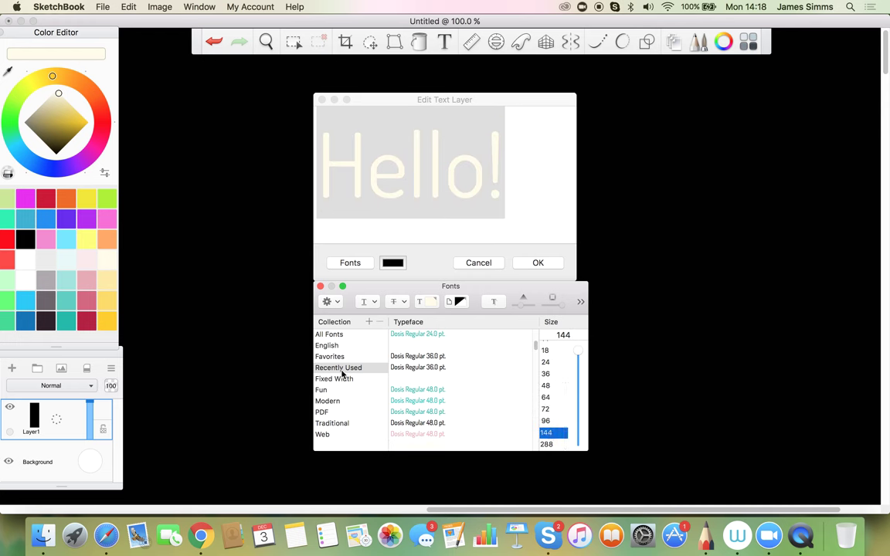
- Review font families, strikethrough and underline options unchanged, then confirm the Hello! layer
{"action": "left_click", "coordinate": [329, 334]}
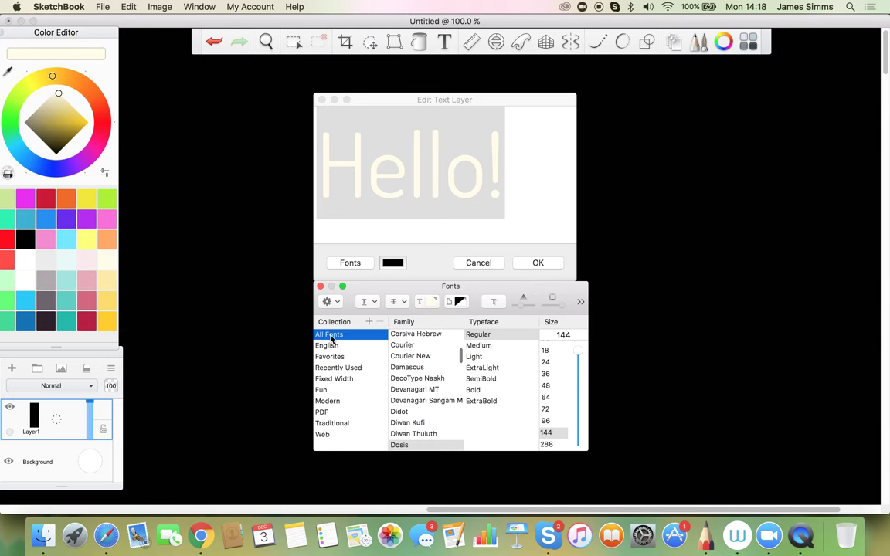
{"action": "scroll", "coordinate": [420, 383], "scroll_direction": "down", "scroll_amount": 8}
{"action": "scroll", "coordinate": [420, 383], "scroll_direction": "up", "scroll_amount": 4}
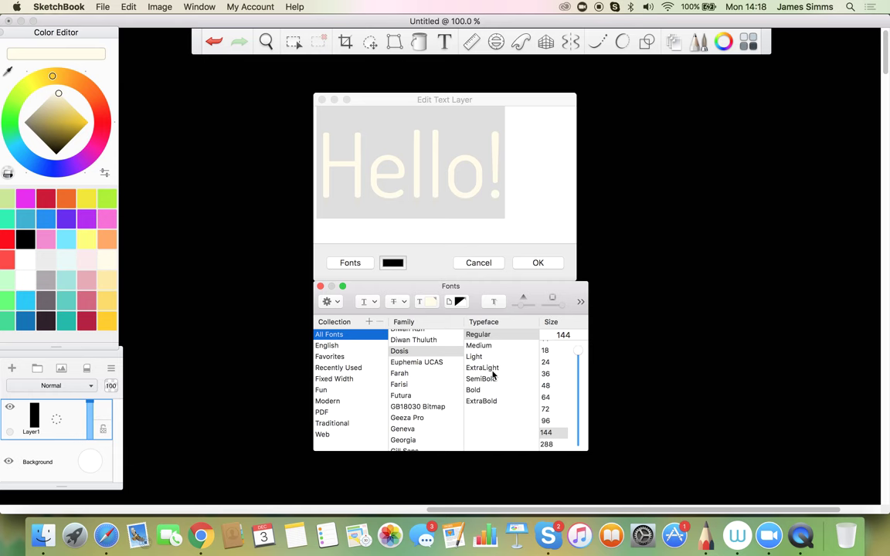
{"action": "left_click", "coordinate": [403, 303]}
{"action": "left_click", "coordinate": [403, 305]}
{"action": "left_click", "coordinate": [374, 302]}
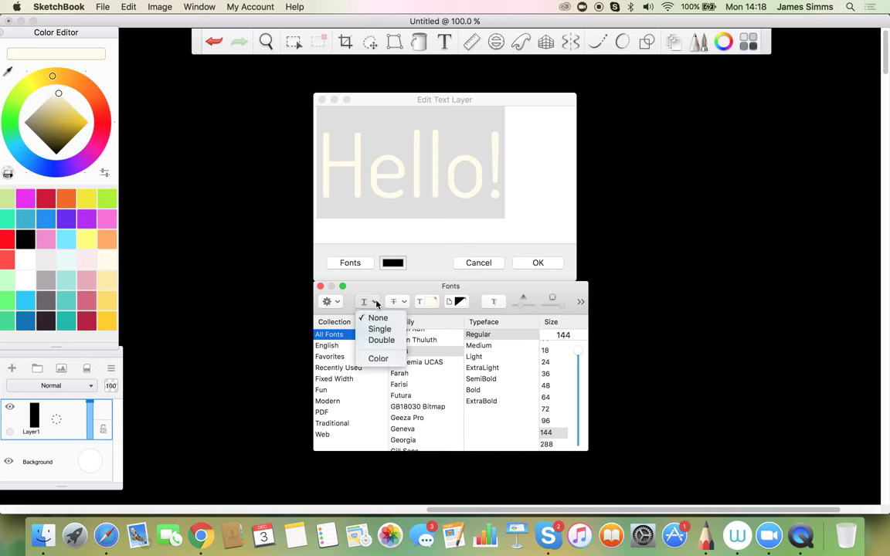
{"action": "left_click", "coordinate": [378, 318]}
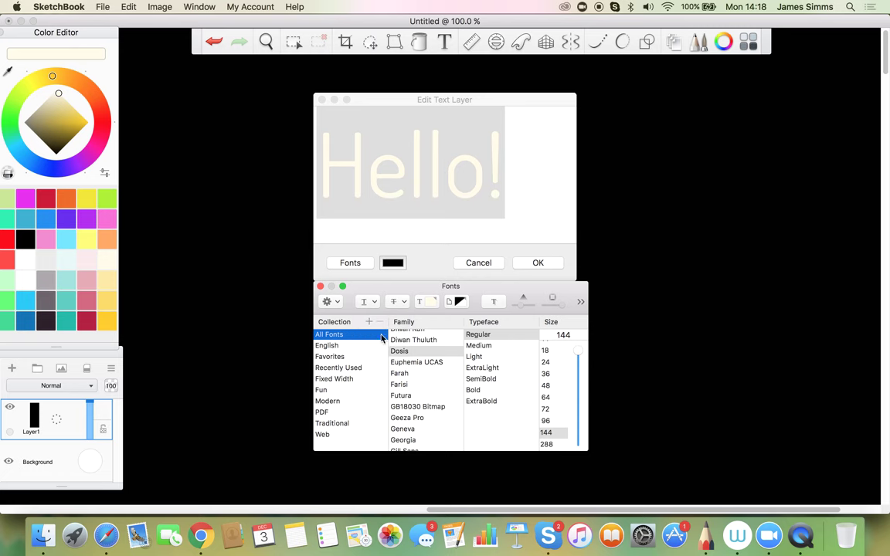
{"action": "left_click", "coordinate": [546, 264]}
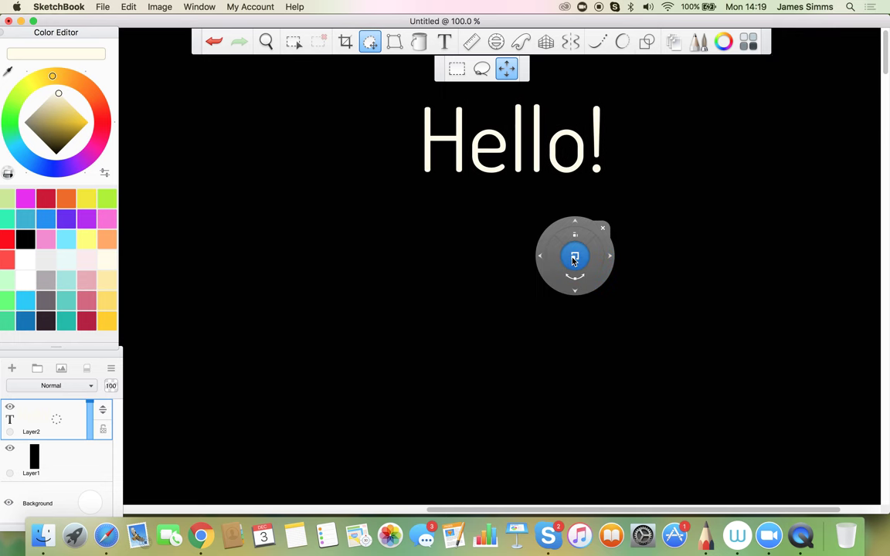
- Scale the Hello! text down slightly with the Transform puck and apply it
{"action": "left_click_drag", "start_coordinate": [575, 261], "coordinate": [585, 289]}
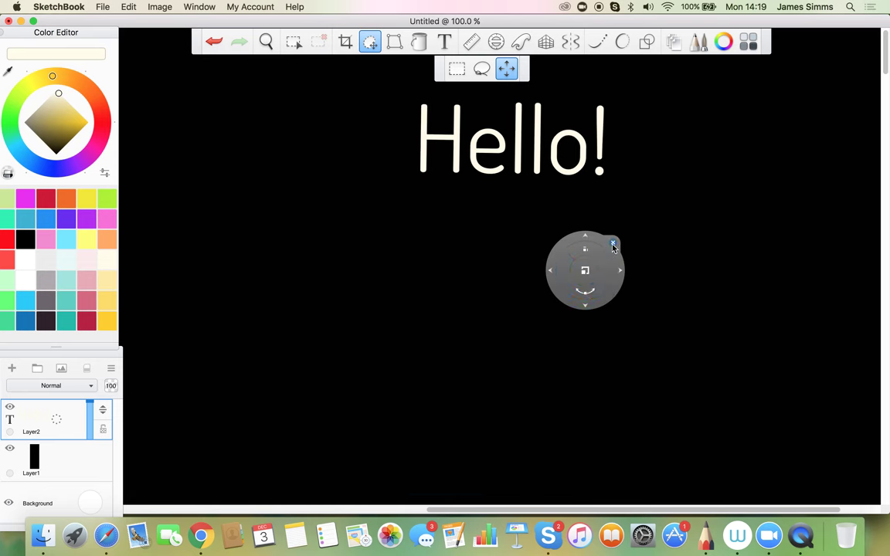
{"action": "left_click", "coordinate": [613, 244]}
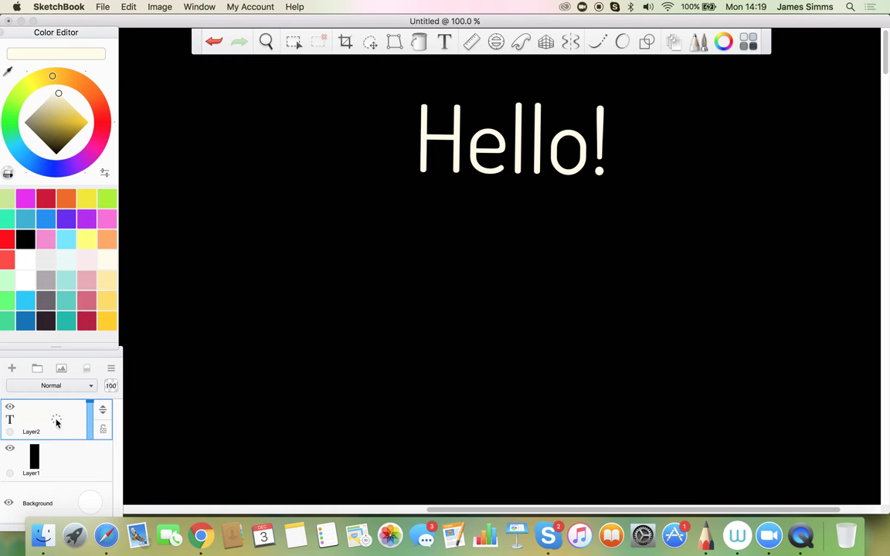
{"action": "left_click", "coordinate": [56, 419]}
{"action": "left_click_drag", "start_coordinate": [56, 420], "coordinate": [58, 457]}
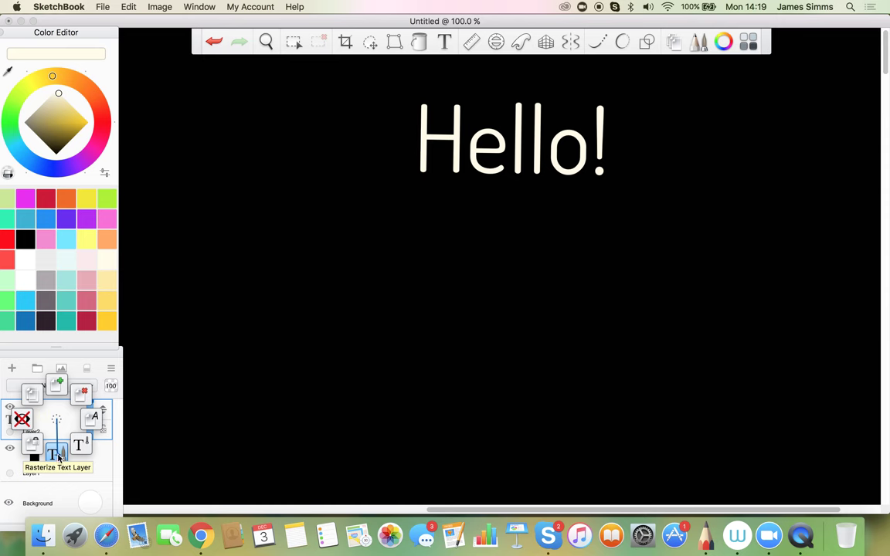
{"action": "left_click_drag", "start_coordinate": [58, 457], "coordinate": [58, 457]}
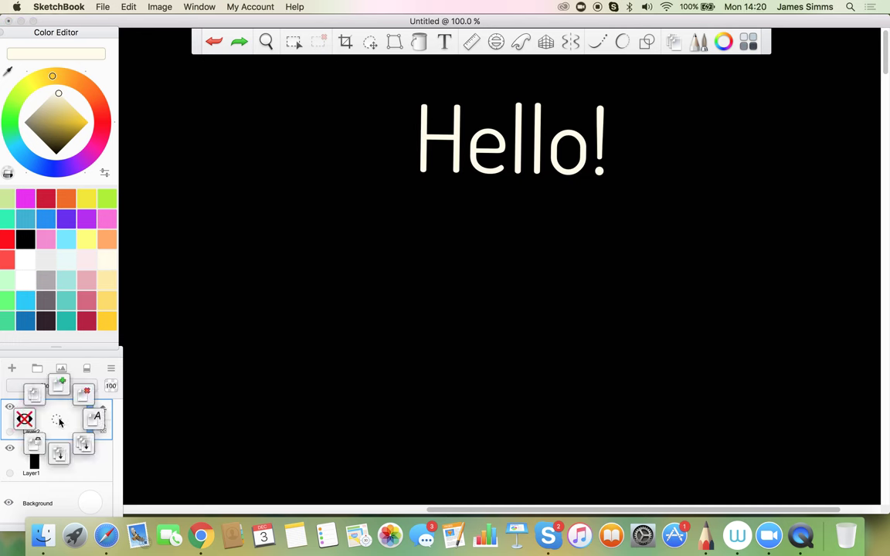
{"action": "key", "text": "super+z"}
{"action": "key", "text": "super+shift+z"}
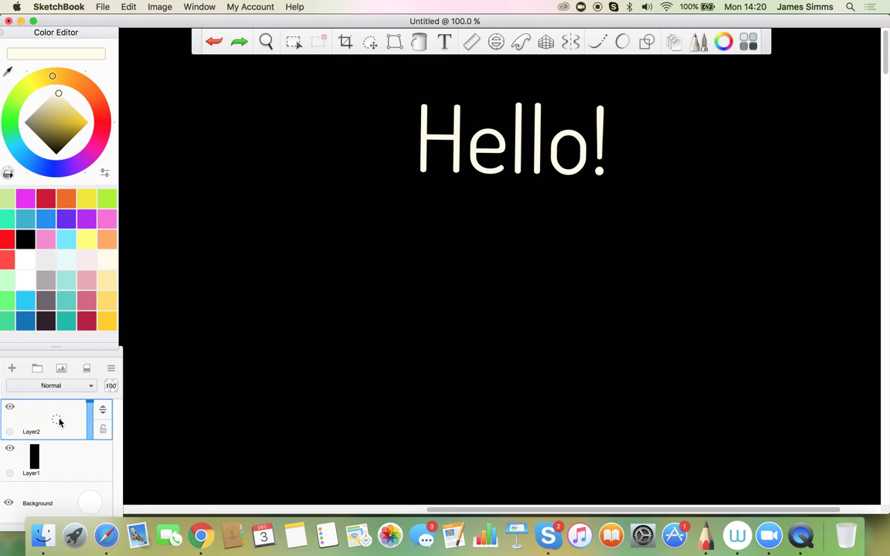
{"action": "left_click", "coordinate": [58, 419]}
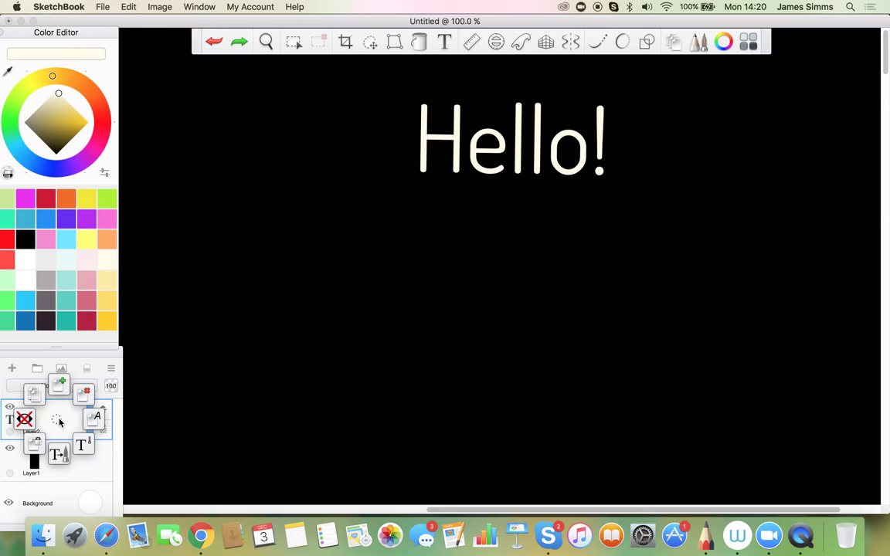
{"action": "left_click_drag", "start_coordinate": [57, 419], "coordinate": [88, 447]}
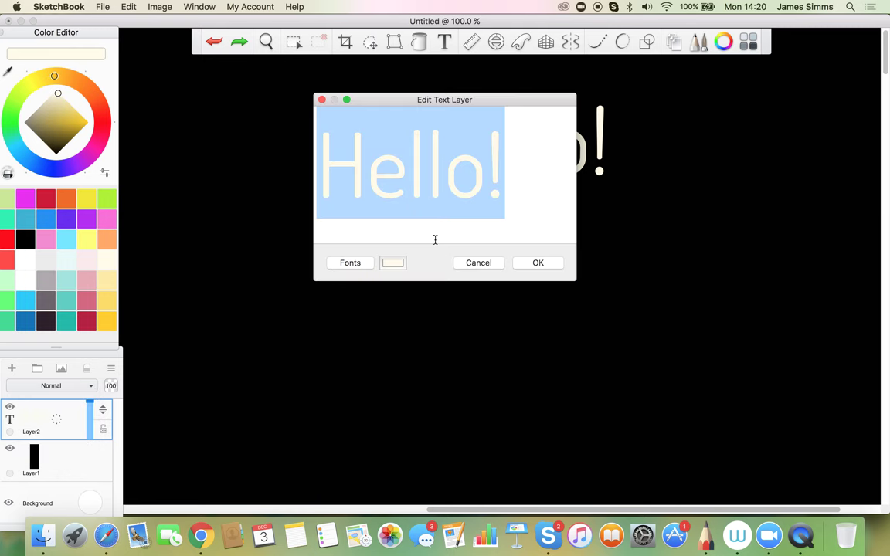
{"action": "left_click", "coordinate": [477, 263]}
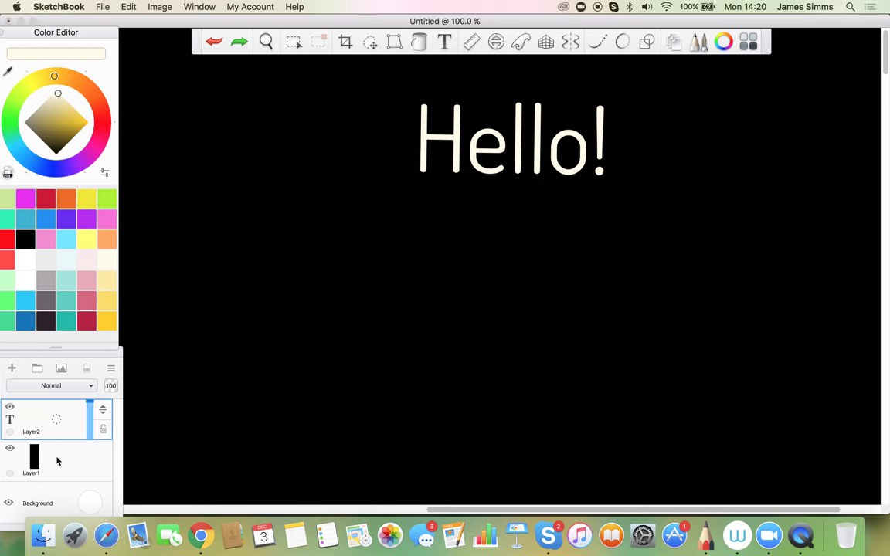
{"action": "left_click", "coordinate": [57, 459]}
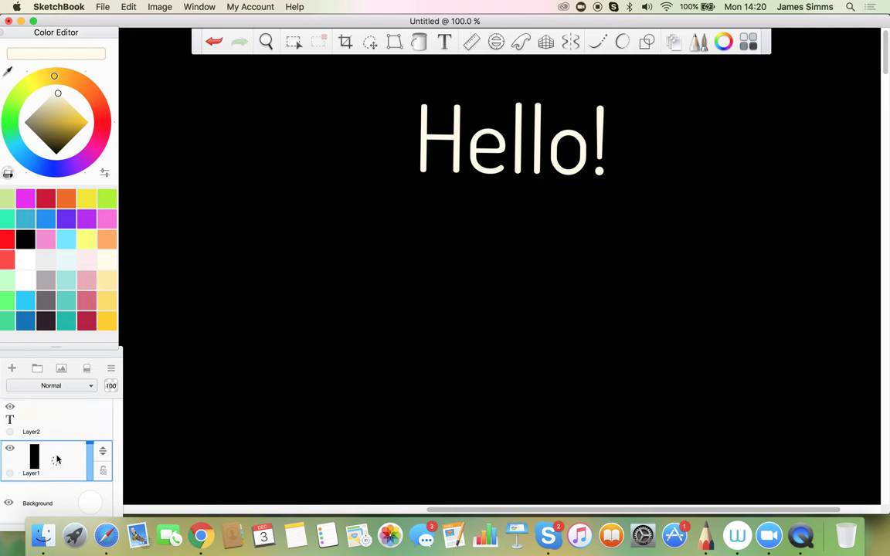
- Flood-fill trial light blue and pale yellow backgrounds, then refill the background black
{"action": "left_click", "coordinate": [418, 43]}
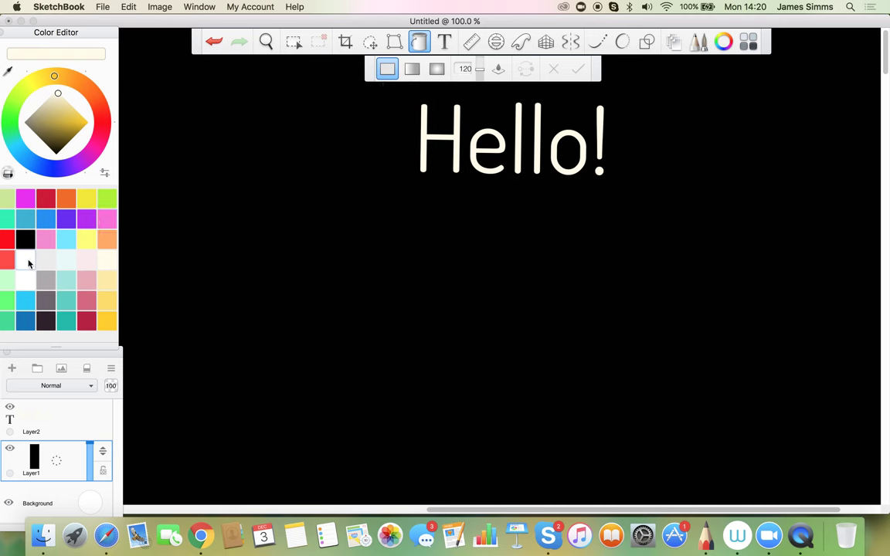
{"action": "left_click", "coordinate": [29, 263]}
{"action": "left_click", "coordinate": [68, 246]}
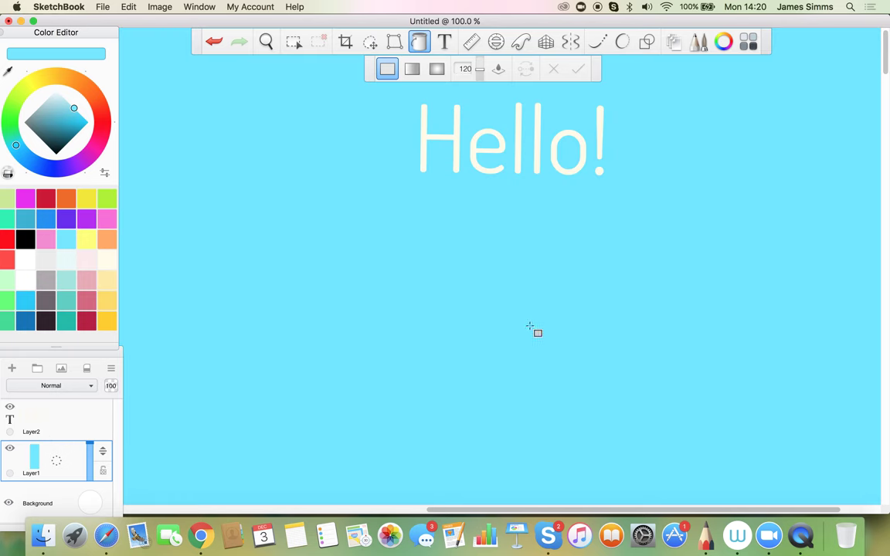
{"action": "left_click", "coordinate": [106, 281]}
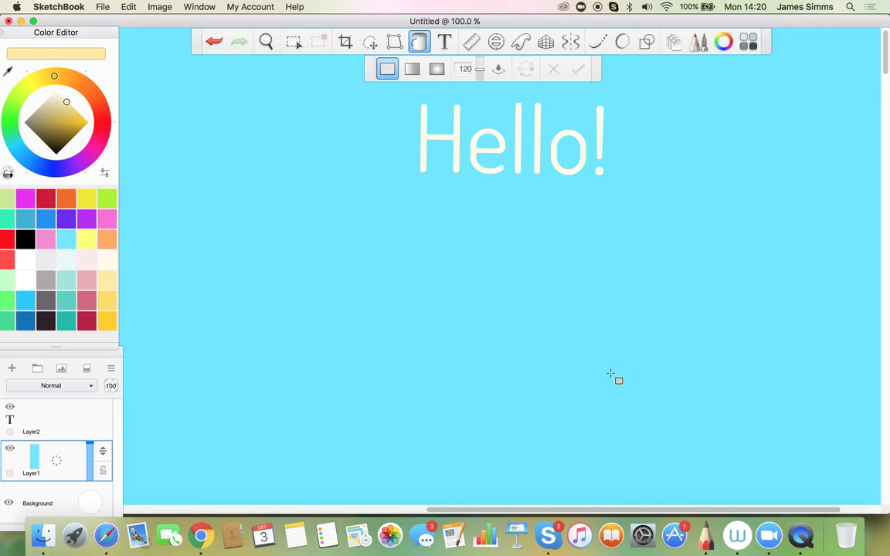
{"action": "left_click", "coordinate": [649, 395]}
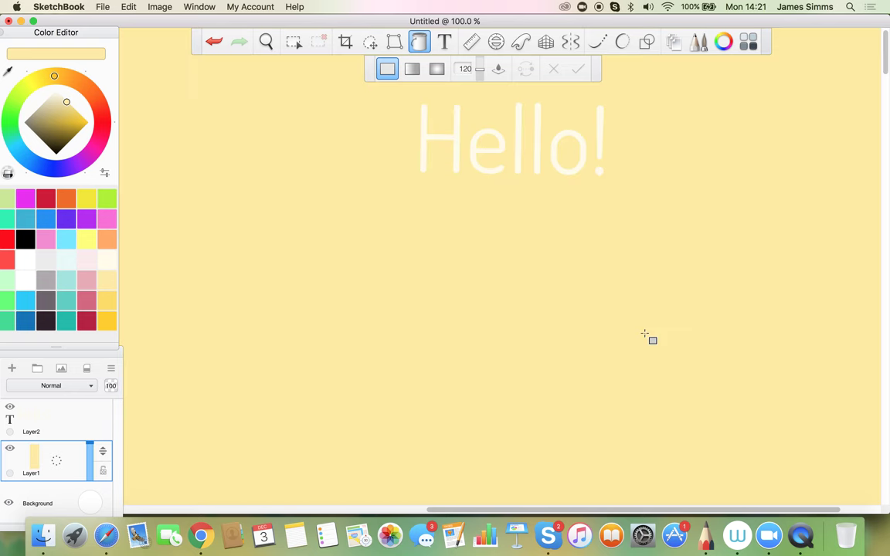
{"action": "left_click", "coordinate": [25, 239]}
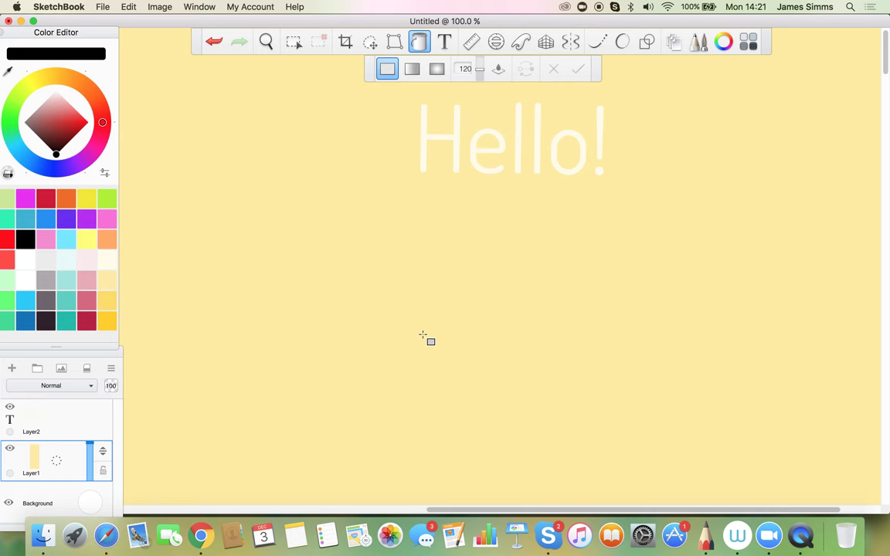
{"action": "left_click", "coordinate": [423, 335]}
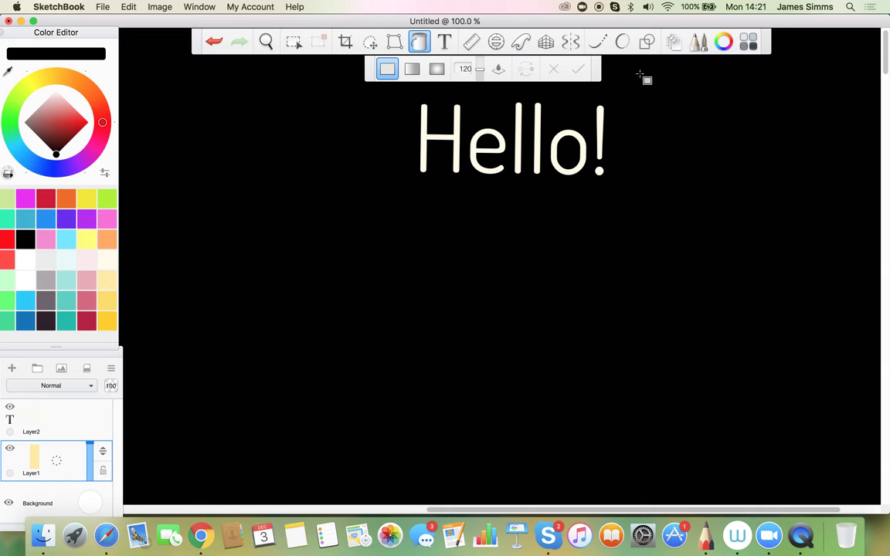
- Draw a large white ellipse outline below and left of Hello!
{"action": "left_click", "coordinate": [647, 41]}
{"action": "left_click", "coordinate": [494, 68]}
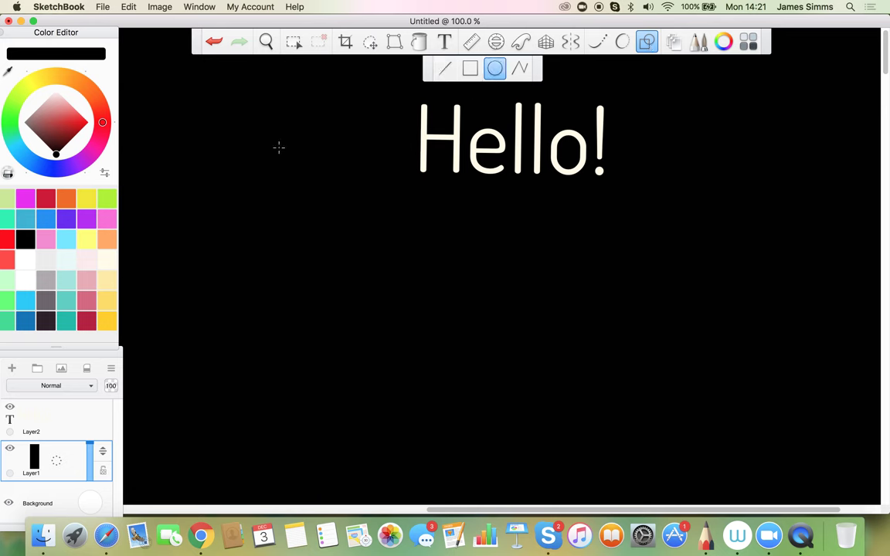
{"action": "left_click", "coordinate": [87, 260]}
{"action": "mouse_move", "coordinate": [356, 271]}
{"action": "left_mouse_down"}
{"action": "mouse_move", "coordinate": [500, 373]}
{"action": "mouse_move", "coordinate": [465, 405]}
{"action": "mouse_move", "coordinate": [464, 394]}
{"action": "left_mouse_up"}
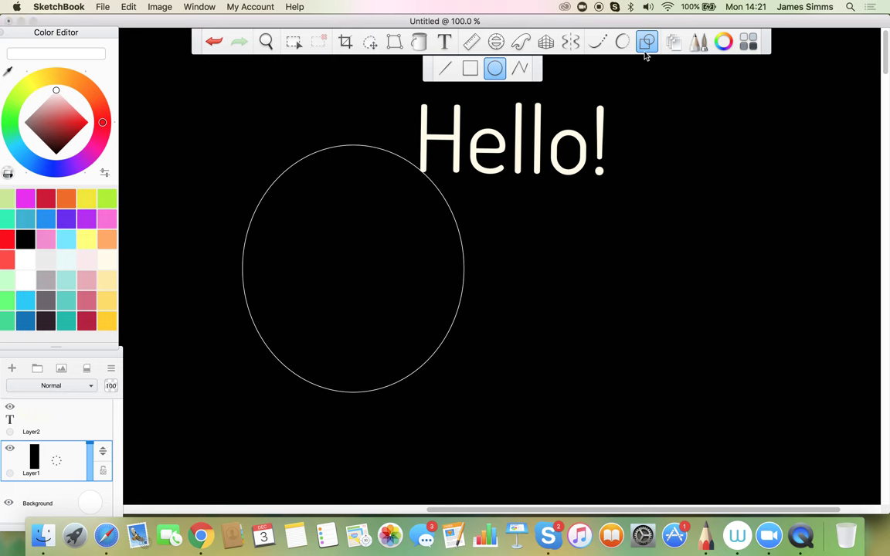
{"action": "left_click", "coordinate": [419, 41]}
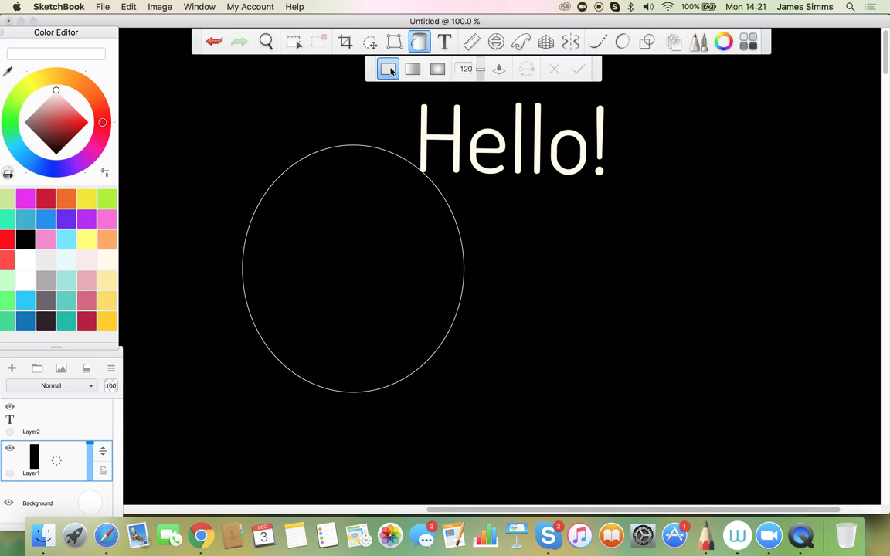
- Fill the oval orange and sketch a rough white circle to its right
{"action": "left_click", "coordinate": [107, 238]}
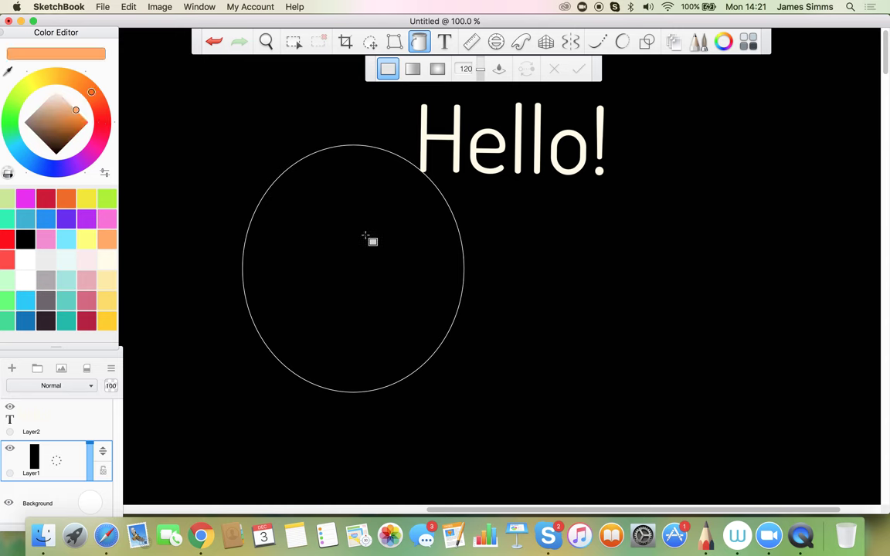
{"action": "left_click", "coordinate": [360, 254]}
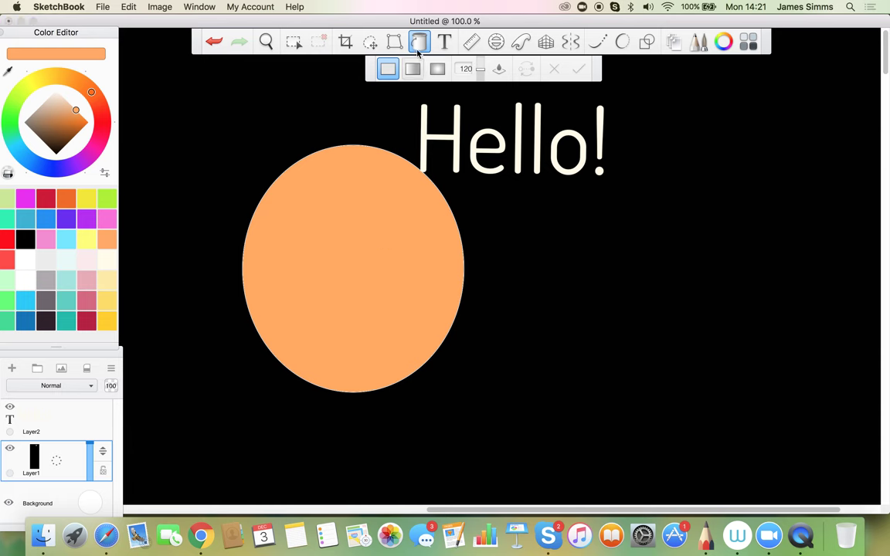
{"action": "left_click", "coordinate": [419, 42]}
{"action": "left_click", "coordinate": [27, 261]}
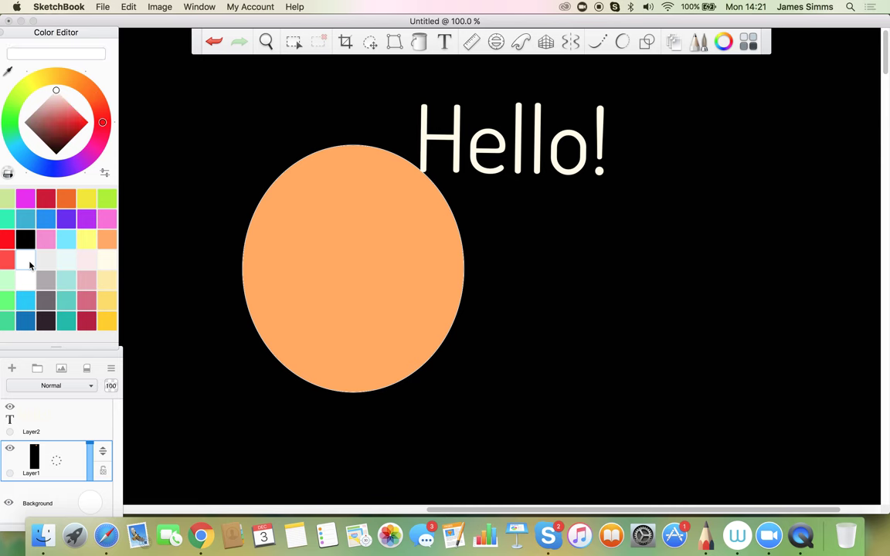
{"action": "mouse_move", "coordinate": [724, 243]}
{"action": "left_mouse_down"}
{"action": "mouse_move", "coordinate": [759, 271]}
{"action": "mouse_move", "coordinate": [762, 353]}
{"action": "mouse_move", "coordinate": [739, 390]}
{"action": "mouse_move", "coordinate": [706, 396]}
{"action": "mouse_move", "coordinate": [651, 378]}
{"action": "mouse_move", "coordinate": [625, 315]}
{"action": "mouse_move", "coordinate": [654, 245]}
{"action": "mouse_move", "coordinate": [702, 237]}
{"action": "left_mouse_up"}
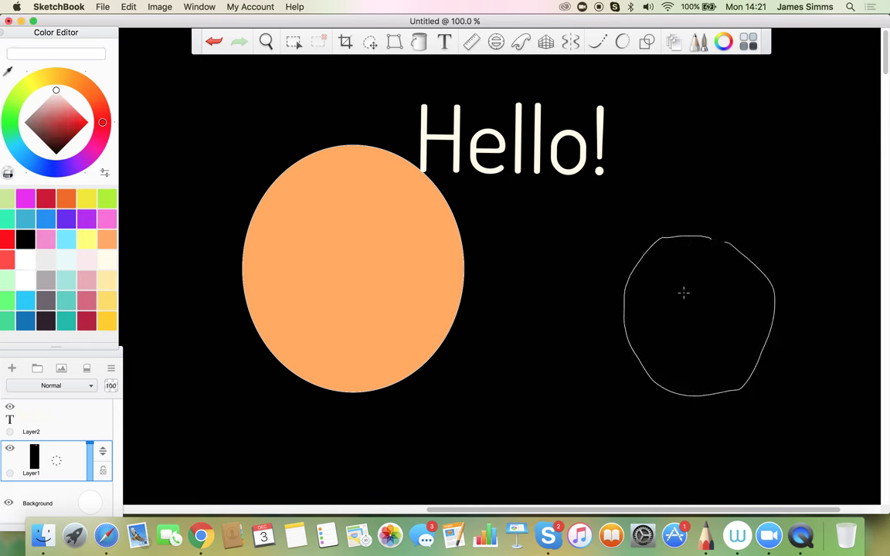
- Fill the background orange, then undo that fill
{"action": "left_click", "coordinate": [418, 42]}
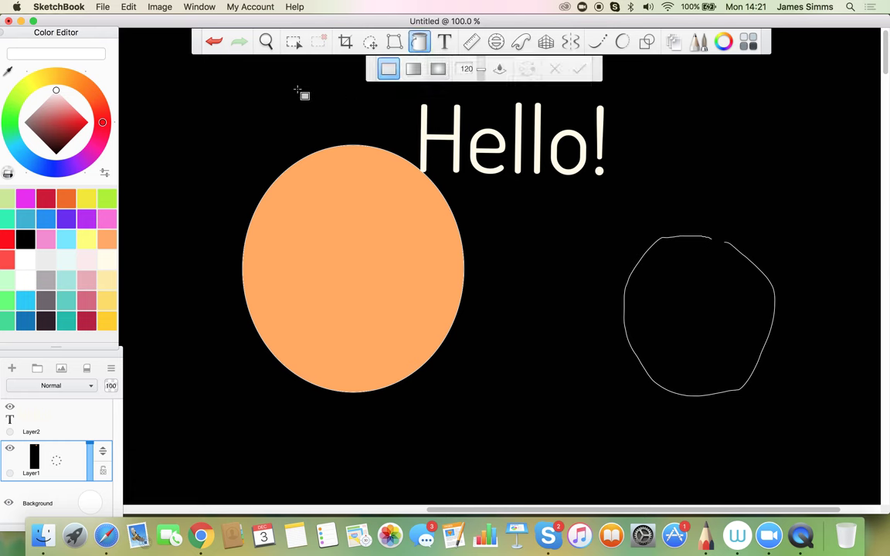
{"action": "left_click", "coordinate": [105, 241]}
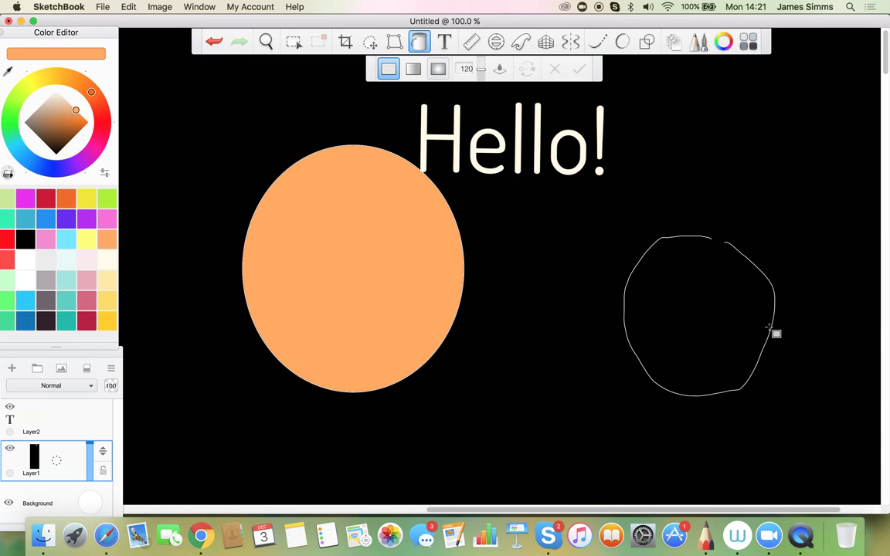
{"action": "left_click", "coordinate": [769, 328]}
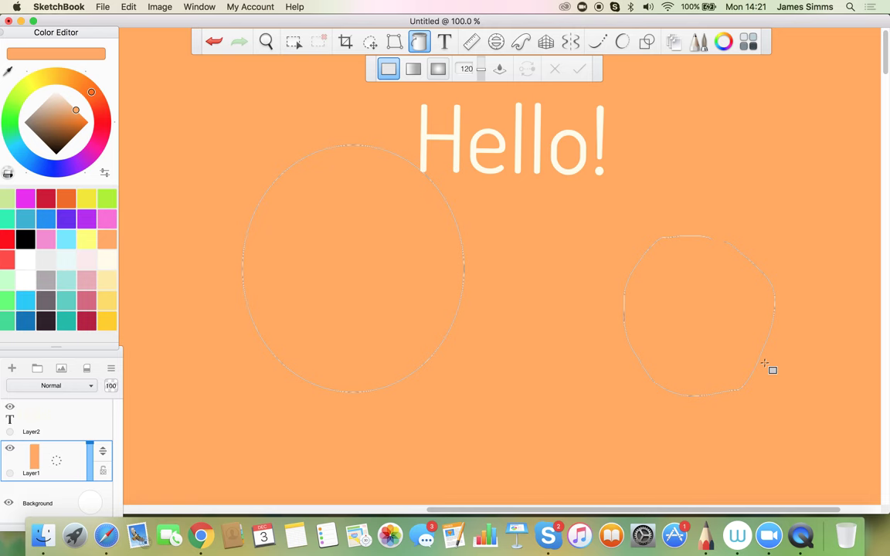
{"action": "left_click", "coordinate": [214, 41]}
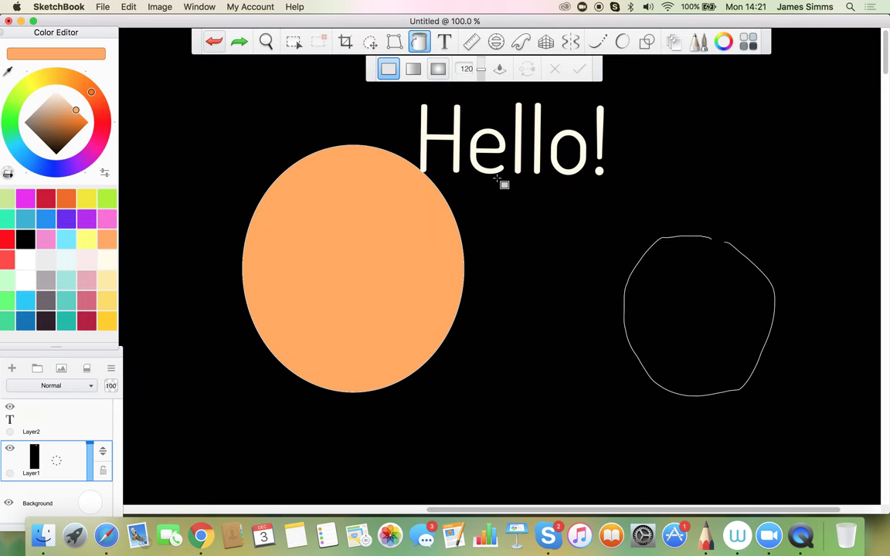
{"action": "left_click", "coordinate": [420, 43]}
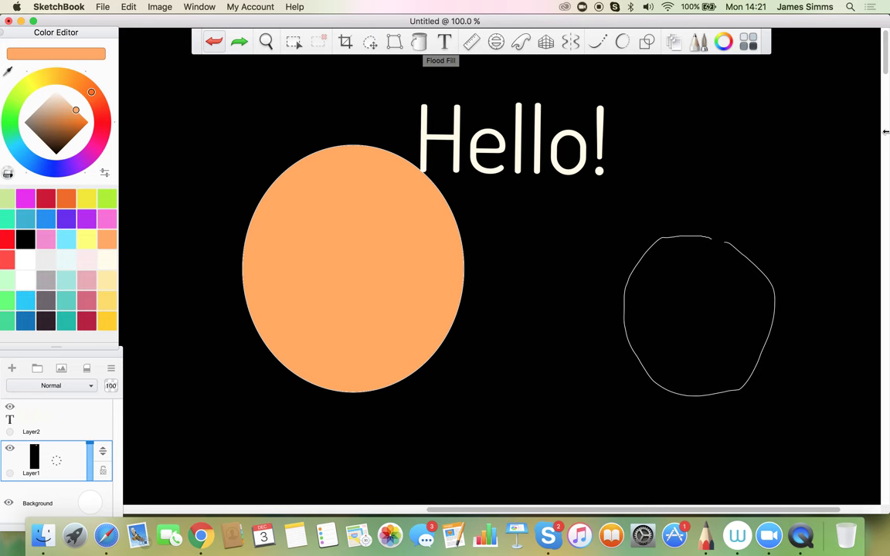
{"action": "left_click_drag", "start_coordinate": [886, 68], "coordinate": [878, 112]}
- Turn on the Ruler, rotate it horizontal, and draw a straight white line along it
{"action": "left_click", "coordinate": [470, 40]}
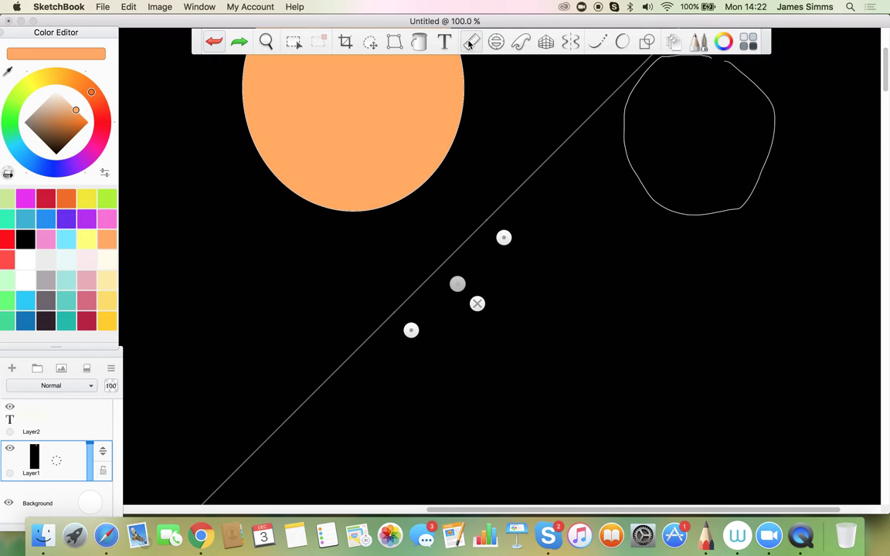
{"action": "left_click_drag", "start_coordinate": [502, 244], "coordinate": [674, 337]}
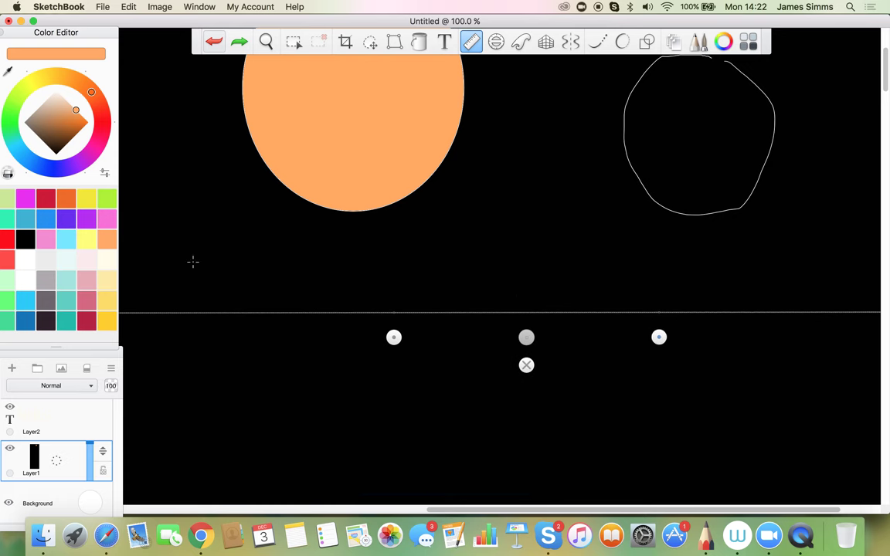
{"action": "left_click", "coordinate": [26, 259]}
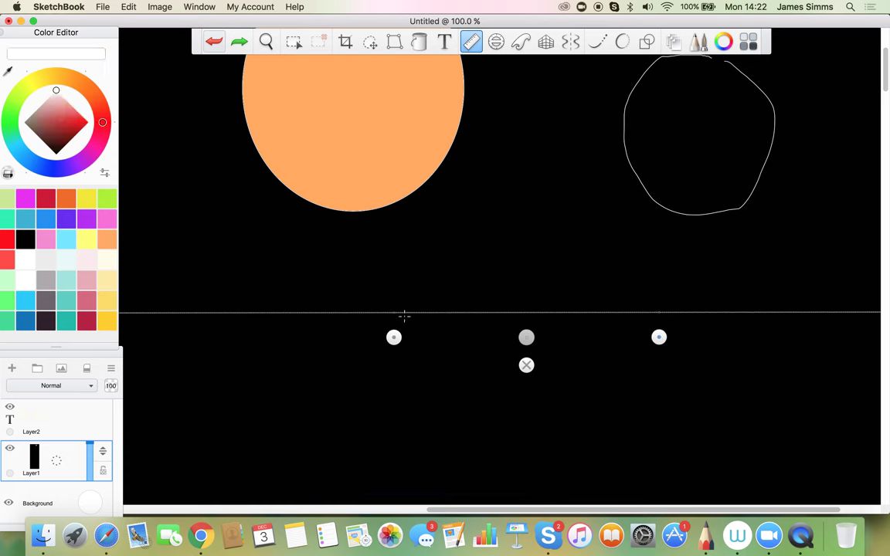
{"action": "mouse_move", "coordinate": [404, 316]}
{"action": "left_mouse_down"}
{"action": "mouse_move", "coordinate": [620, 308]}
{"action": "mouse_move", "coordinate": [521, 309]}
{"action": "left_mouse_up"}
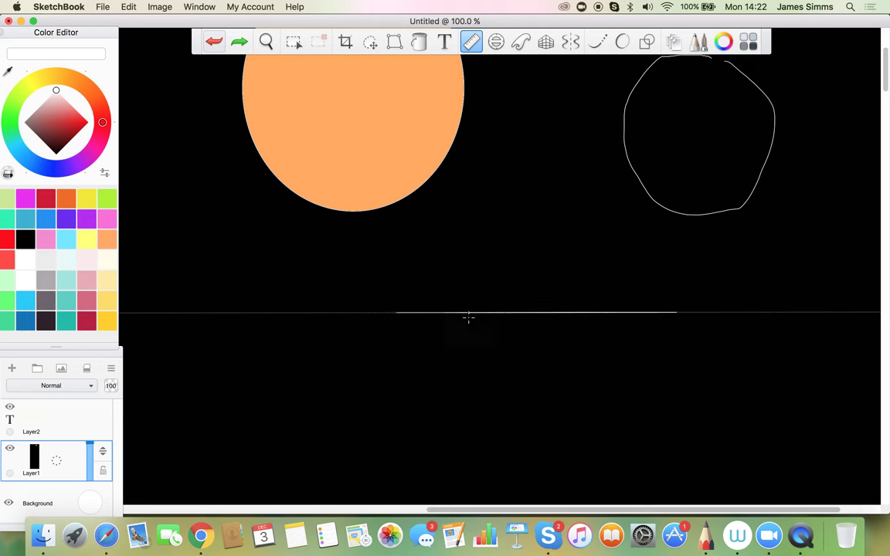
- Move the ruler down twice, drawing a second and third parallel white line
{"action": "mouse_move", "coordinate": [526, 336]}
{"action": "left_click_drag", "start_coordinate": [526, 335], "coordinate": [526, 370]}
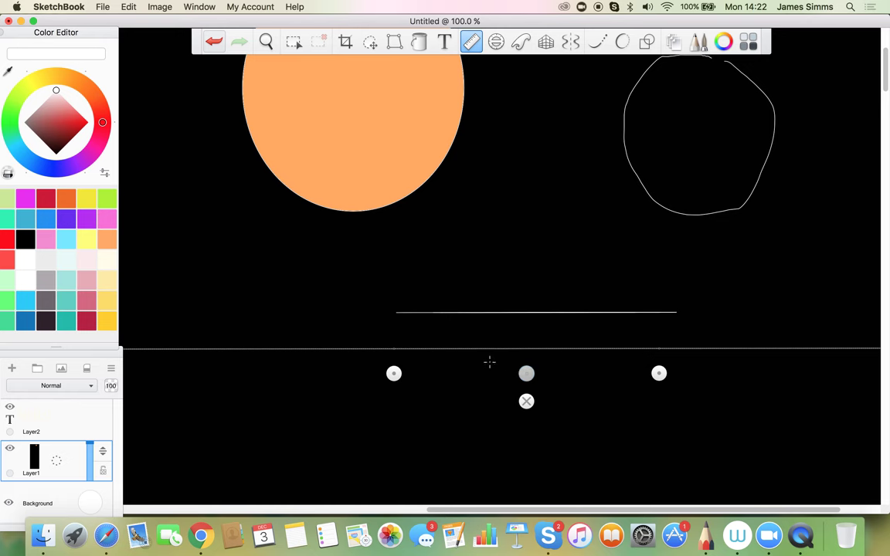
{"action": "mouse_move", "coordinate": [566, 348]}
{"action": "left_mouse_down"}
{"action": "mouse_move", "coordinate": [468, 359]}
{"action": "mouse_move", "coordinate": [473, 349]}
{"action": "mouse_move", "coordinate": [407, 347]}
{"action": "left_mouse_up"}
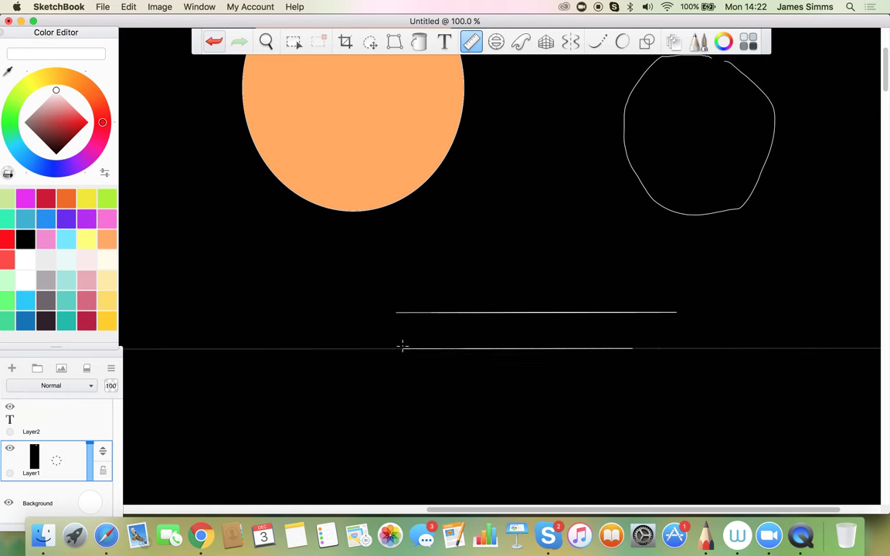
{"action": "left_click_drag", "start_coordinate": [633, 345], "coordinate": [673, 348]}
{"action": "mouse_move", "coordinate": [504, 372]}
{"action": "left_click_drag", "start_coordinate": [526, 371], "coordinate": [528, 408]}
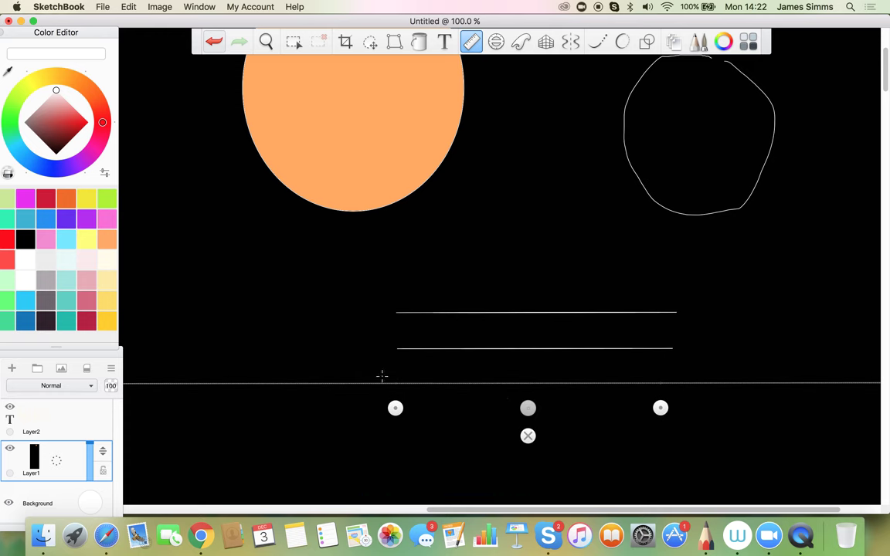
{"action": "left_click_drag", "start_coordinate": [406, 383], "coordinate": [663, 380]}
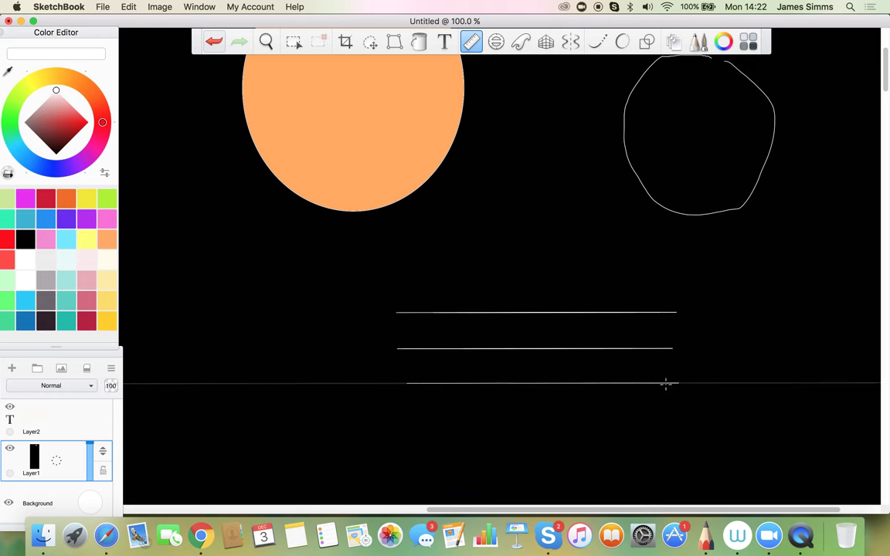
{"action": "mouse_move", "coordinate": [576, 416]}
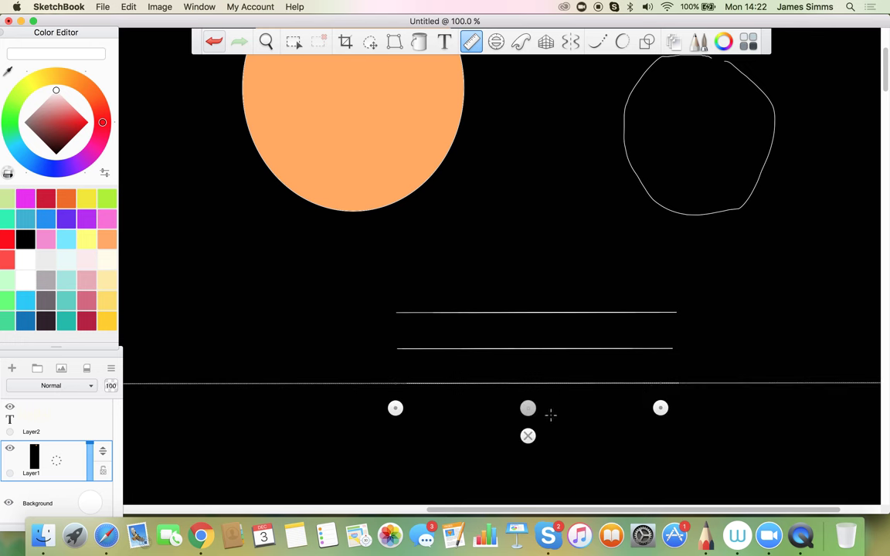
- Turn off the Ruler and try an Ellipse guide, moving it and making it taller
{"action": "left_click", "coordinate": [473, 42]}
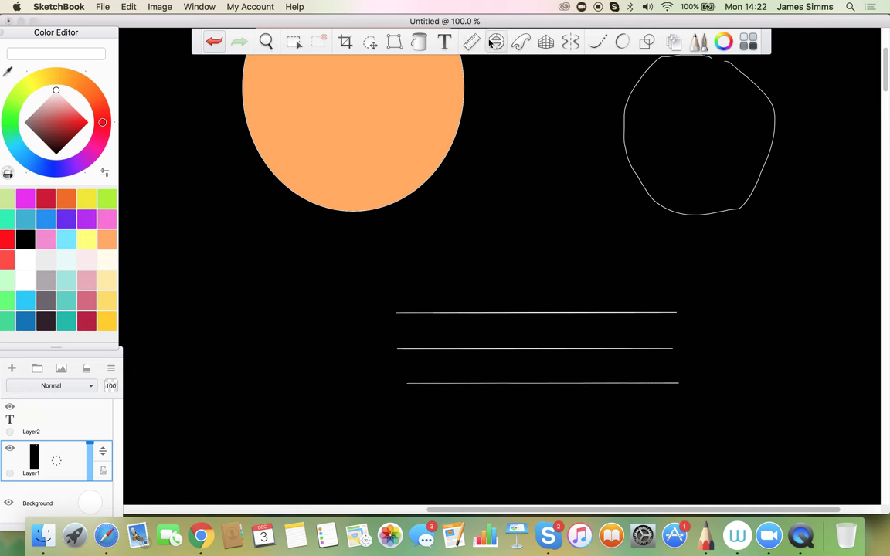
{"action": "left_click", "coordinate": [495, 41]}
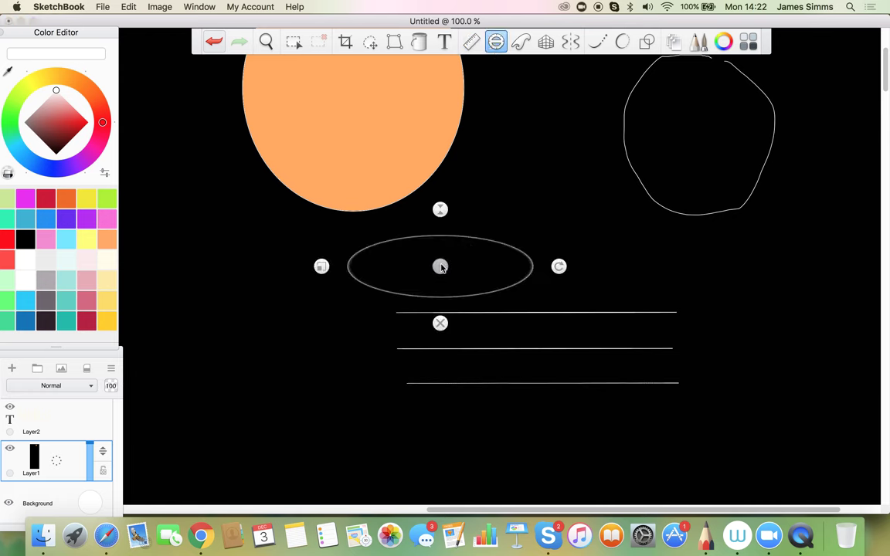
{"action": "left_click_drag", "start_coordinate": [442, 264], "coordinate": [552, 240]}
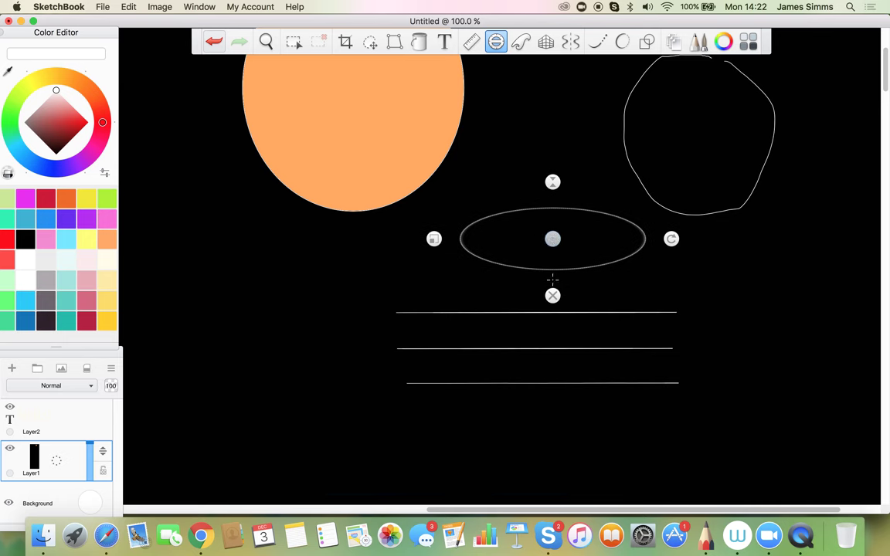
{"action": "left_click_drag", "start_coordinate": [553, 182], "coordinate": [556, 97]}
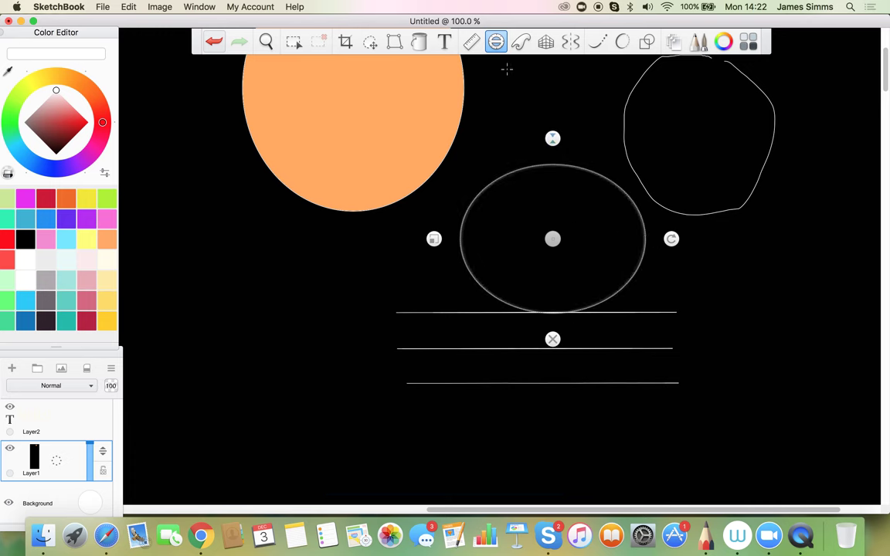
{"action": "left_click", "coordinate": [496, 43]}
- Reopen the ellipse guide, flatten, widen and tilt it diagonally, then close it
{"action": "left_click", "coordinate": [496, 44]}
{"action": "mouse_move", "coordinate": [521, 236]}
{"action": "left_mouse_down"}
{"action": "mouse_move", "coordinate": [500, 197]}
{"action": "mouse_move", "coordinate": [542, 244]}
{"action": "mouse_move", "coordinate": [535, 227]}
{"action": "mouse_move", "coordinate": [535, 236]}
{"action": "left_mouse_up"}
{"action": "left_click_drag", "start_coordinate": [535, 136], "coordinate": [534, 183]}
{"action": "left_click_drag", "start_coordinate": [441, 244], "coordinate": [336, 233]}
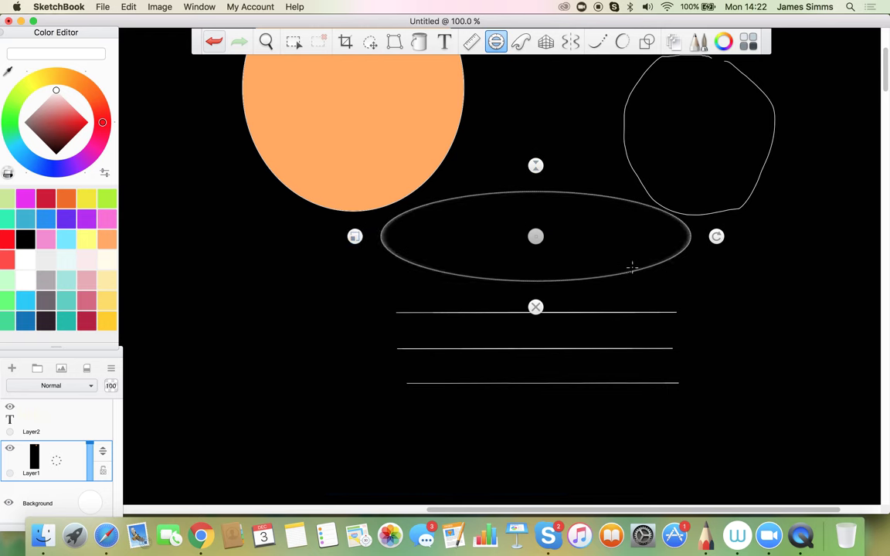
{"action": "left_click_drag", "start_coordinate": [644, 216], "coordinate": [533, 234]}
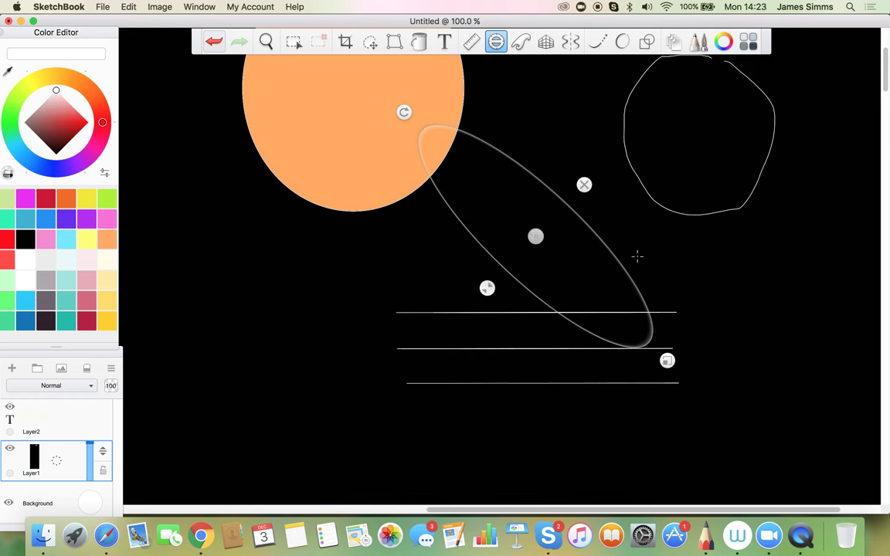
{"action": "left_click", "coordinate": [586, 186]}
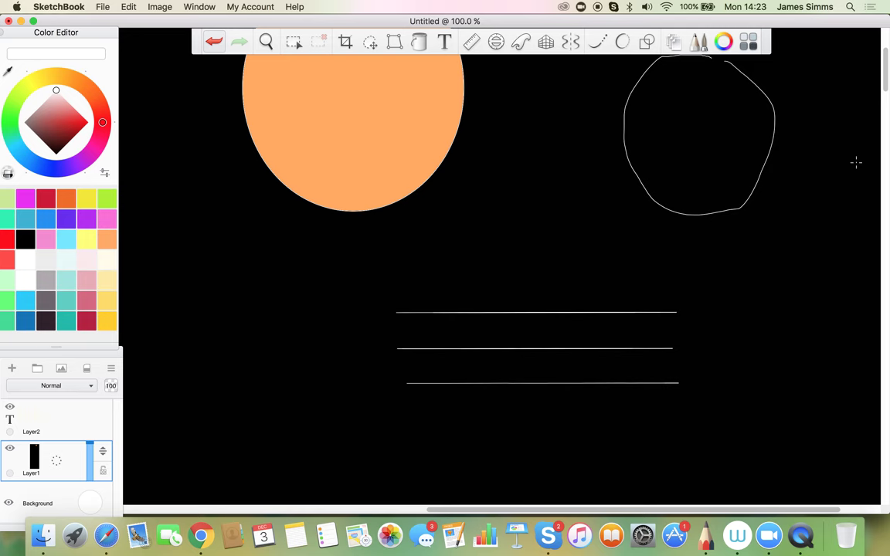
- Position the French Curve guide, pick light teal, then rotate, move and cycle its curve shapes
{"action": "scroll", "coordinate": [878, 156], "scroll_direction": "up", "scroll_amount": 5}
{"action": "scroll", "coordinate": [881, 142], "scroll_direction": "down", "scroll_amount": 10}
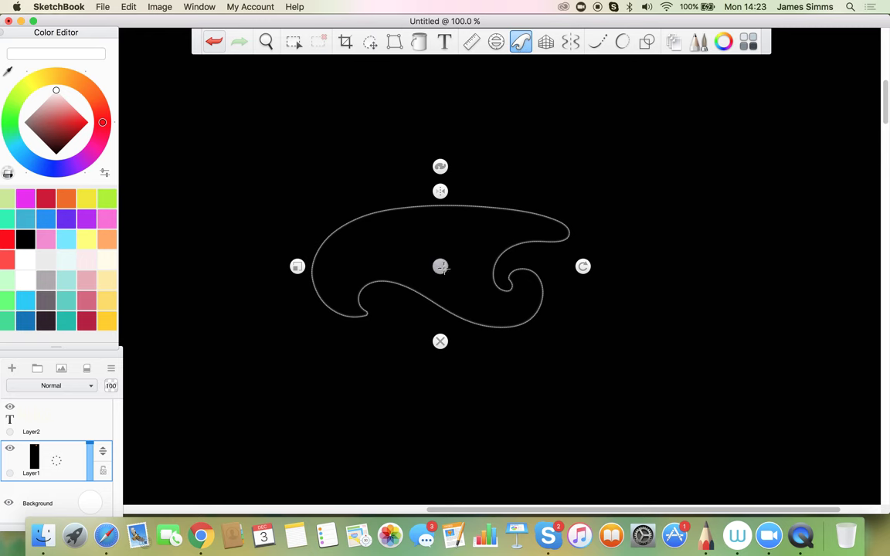
{"action": "left_click_drag", "start_coordinate": [439, 266], "coordinate": [508, 266]}
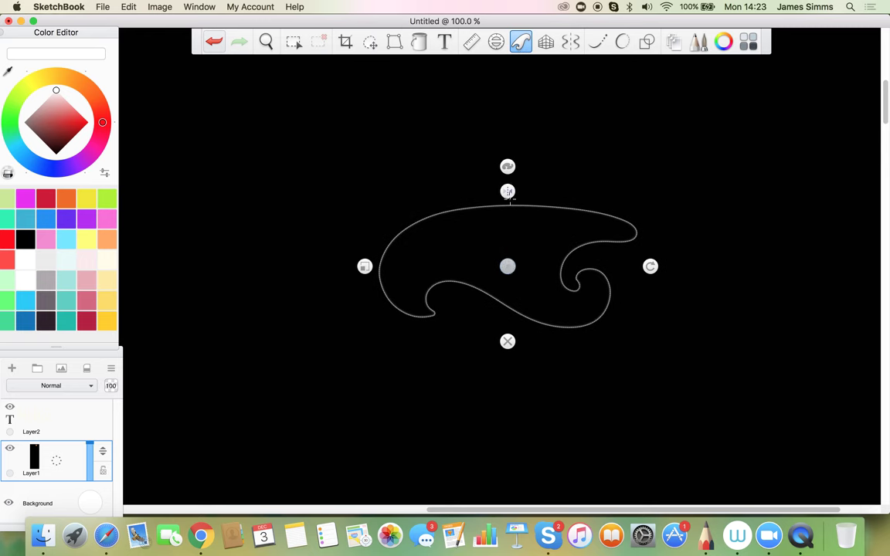
{"action": "left_click", "coordinate": [62, 285]}
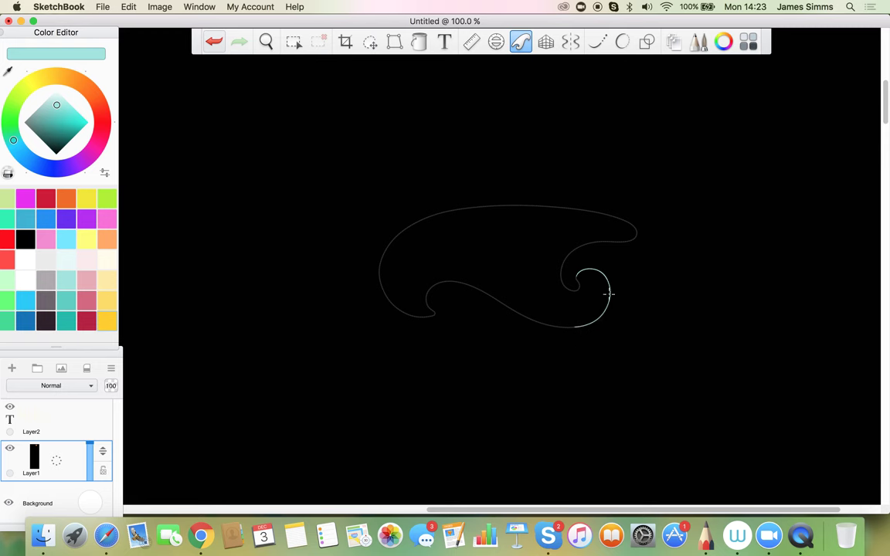
{"action": "mouse_move", "coordinate": [585, 333]}
{"action": "left_mouse_down"}
{"action": "mouse_move", "coordinate": [571, 278]}
{"action": "mouse_move", "coordinate": [534, 249]}
{"action": "left_mouse_up"}
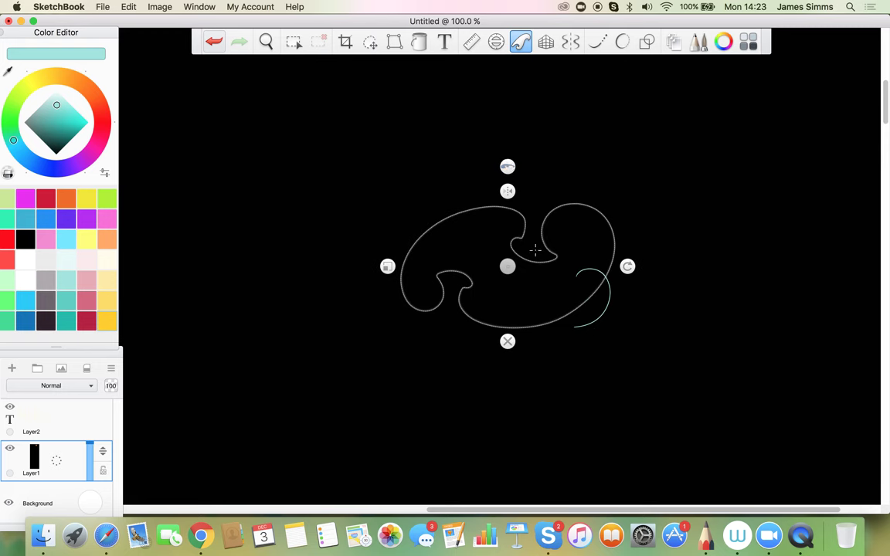
{"action": "mouse_move", "coordinate": [476, 231]}
{"action": "left_mouse_down"}
{"action": "mouse_move", "coordinate": [334, 241]}
{"action": "mouse_move", "coordinate": [298, 230]}
{"action": "mouse_move", "coordinate": [256, 282]}
{"action": "mouse_move", "coordinate": [269, 322]}
{"action": "left_mouse_up"}
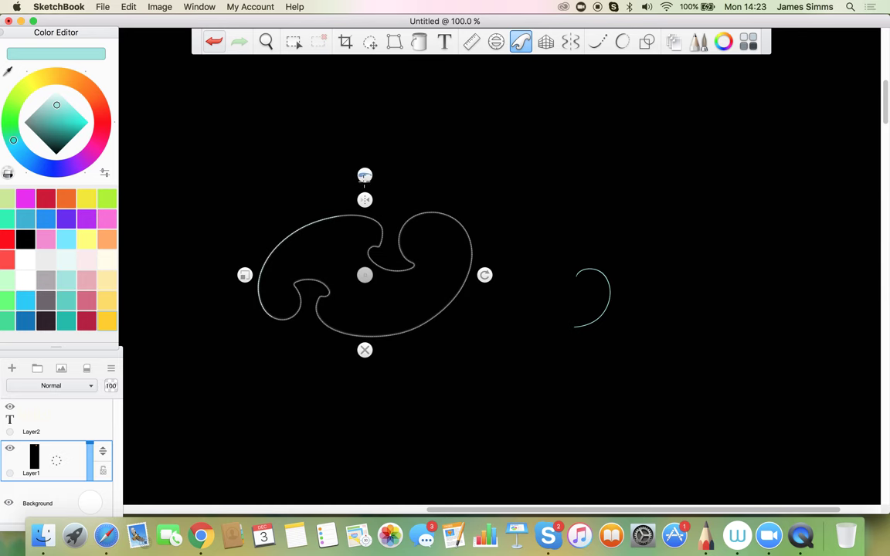
{"action": "left_click", "coordinate": [364, 174]}
{"action": "left_click", "coordinate": [365, 175]}
{"action": "left_click", "coordinate": [365, 175]}
- Put away the French Curve, draw mirrored eyes and a smile, then turn Symmetry off
{"action": "left_click", "coordinate": [365, 350]}
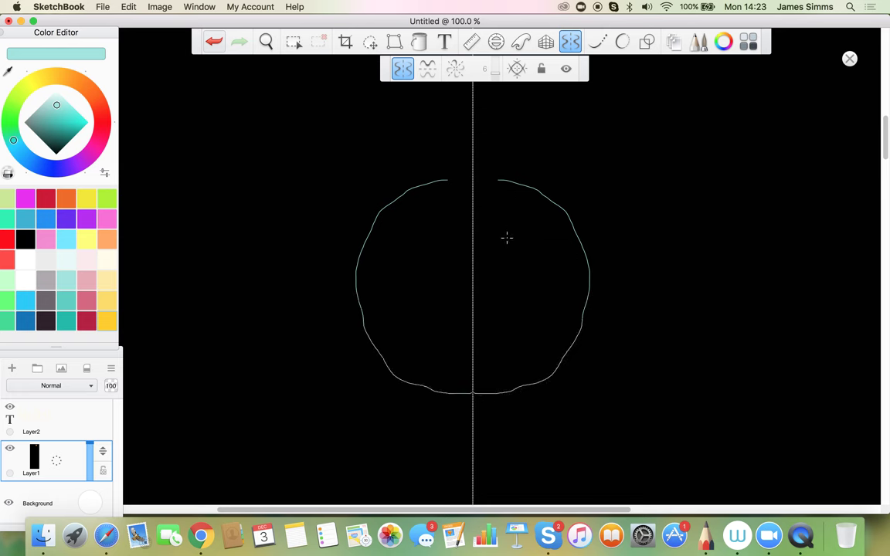
{"action": "mouse_move", "coordinate": [505, 244]}
{"action": "left_mouse_down"}
{"action": "mouse_move", "coordinate": [522, 246]}
{"action": "mouse_move", "coordinate": [507, 238]}
{"action": "left_mouse_up"}
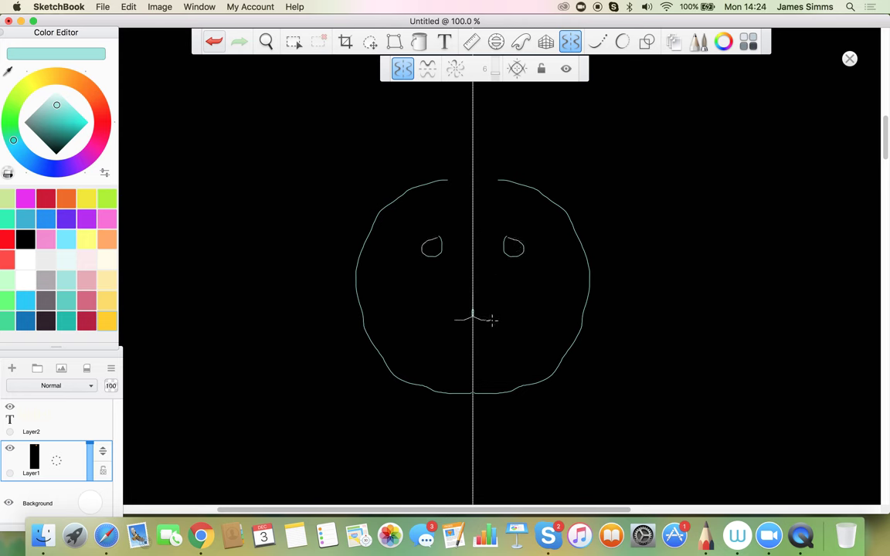
{"action": "left_click_drag", "start_coordinate": [412, 334], "coordinate": [465, 350]}
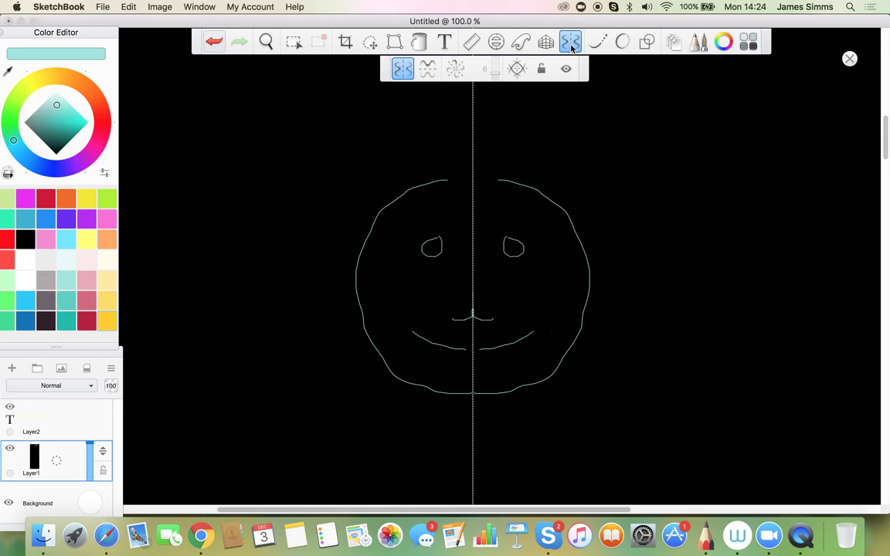
{"action": "left_click", "coordinate": [571, 44]}
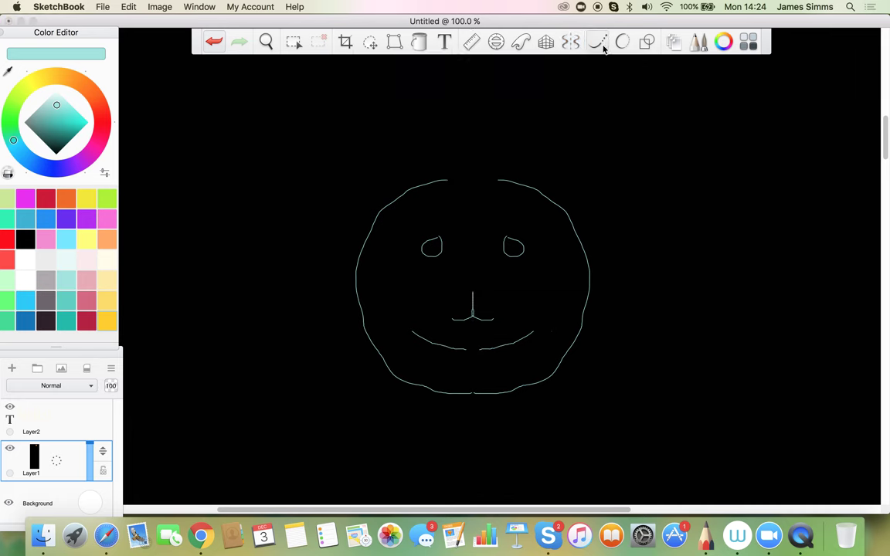
- Draw two diagonal straight lines and one near-horizontal line on the right with the Line shape tool
{"action": "left_click", "coordinate": [648, 45]}
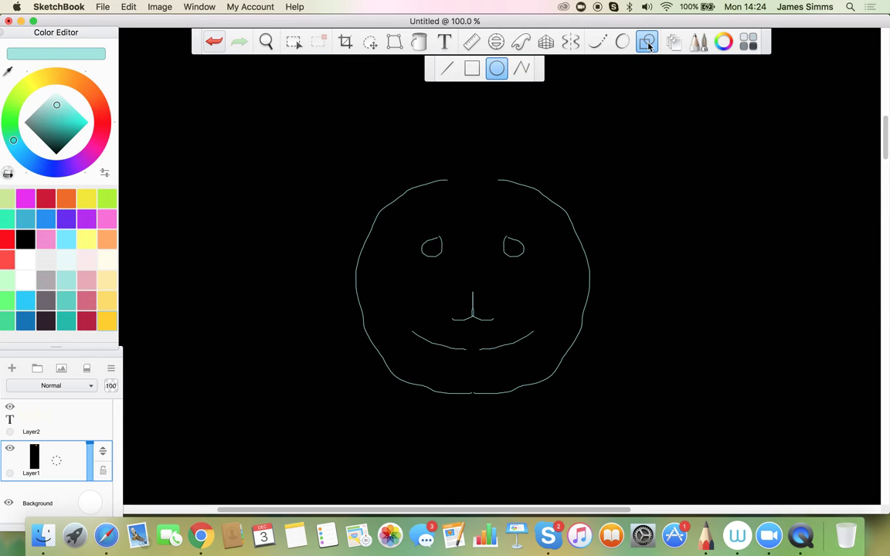
{"action": "left_click", "coordinate": [445, 69]}
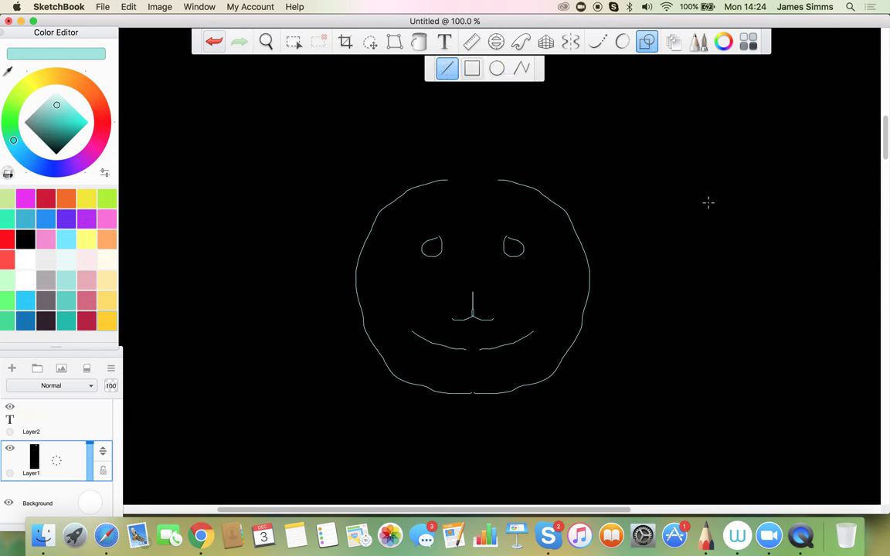
{"action": "left_click_drag", "start_coordinate": [680, 210], "coordinate": [730, 115]}
{"action": "left_click_drag", "start_coordinate": [669, 304], "coordinate": [770, 186]}
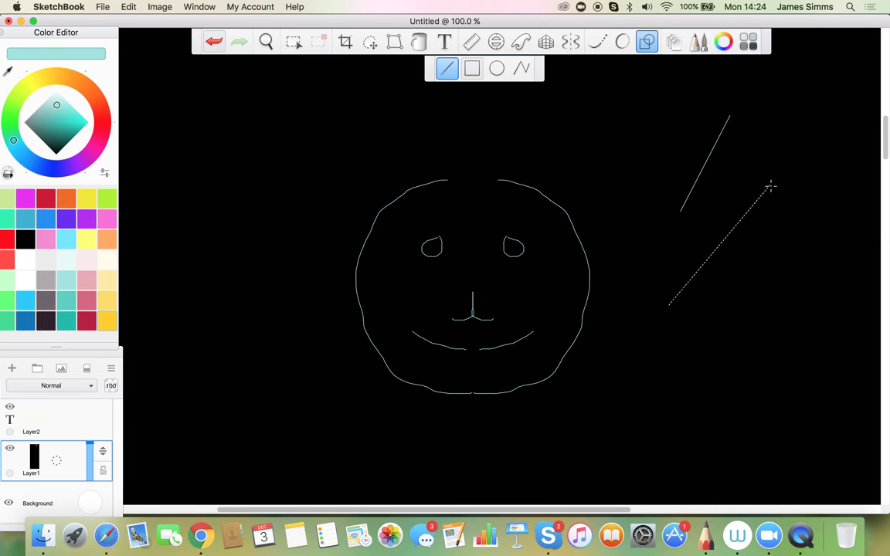
{"action": "left_click_drag", "start_coordinate": [632, 393], "coordinate": [832, 380]}
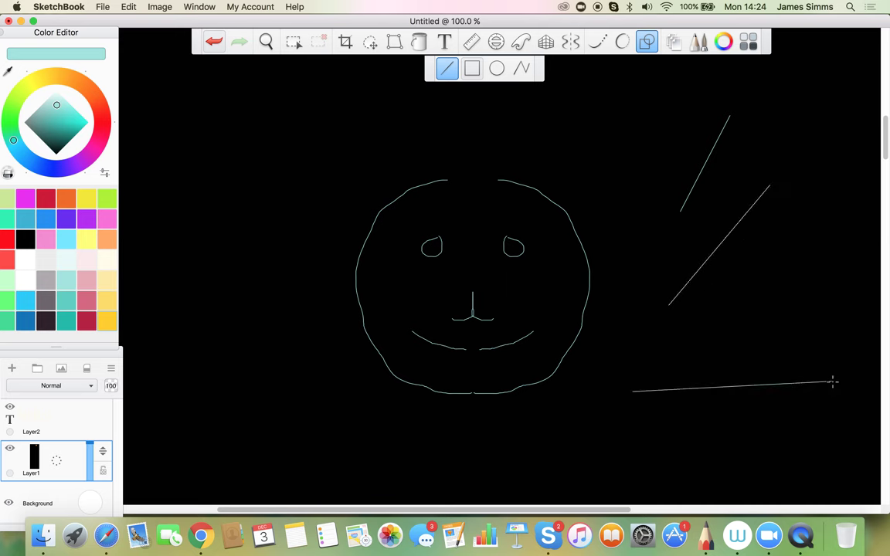
- Draw a tall rectangle left of the face and a large light teal ellipse
{"action": "left_click", "coordinate": [471, 68]}
{"action": "left_click_drag", "start_coordinate": [159, 166], "coordinate": [337, 395]}
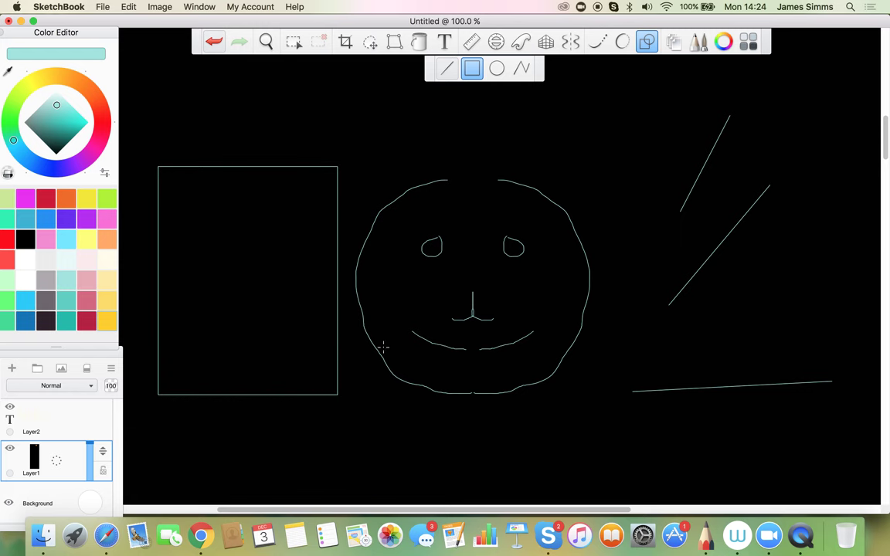
{"action": "left_click", "coordinate": [497, 69]}
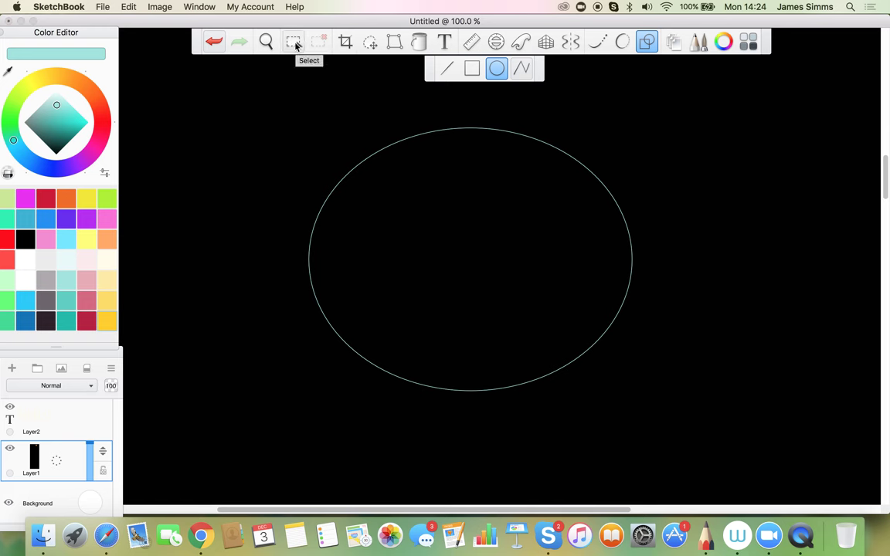
{"action": "left_click", "coordinate": [294, 42]}
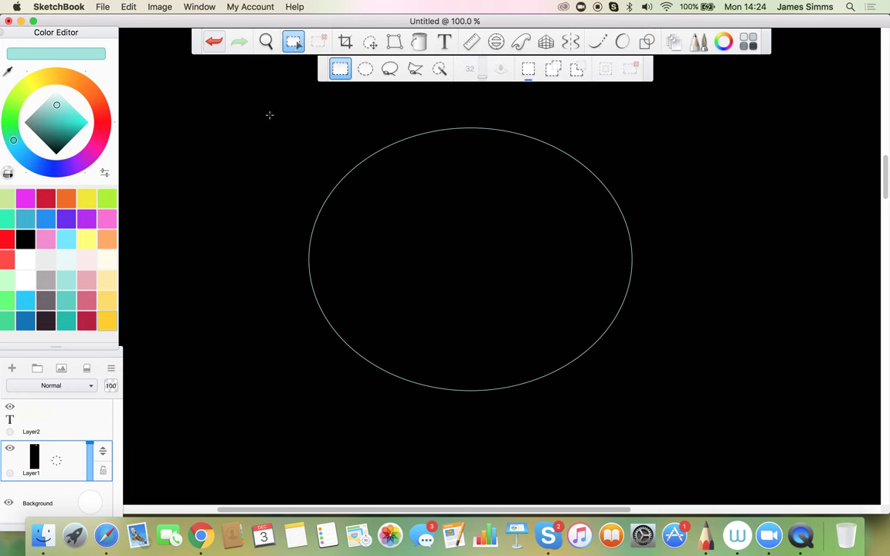
- Move the large ellipse down the canvas and add a small rounded stroke to its right
{"action": "left_click_drag", "start_coordinate": [267, 114], "coordinate": [691, 412]}
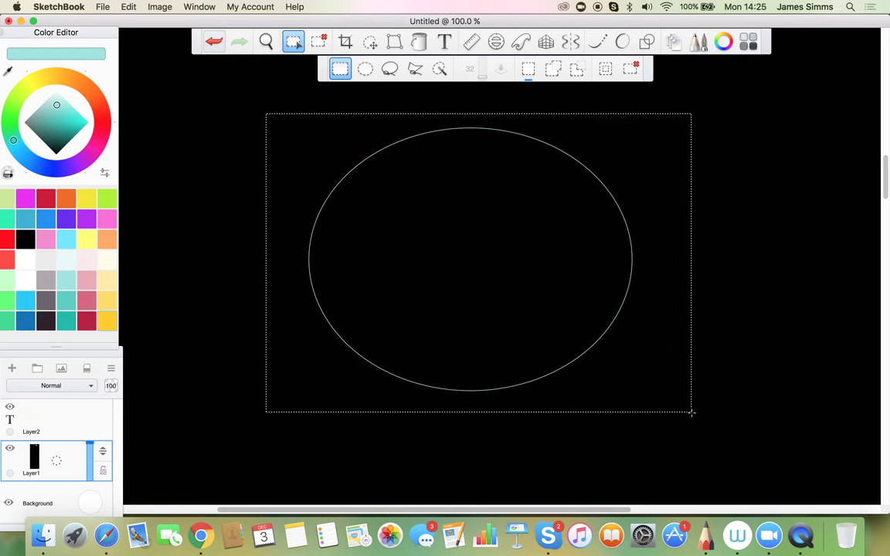
{"action": "key", "text": "v"}
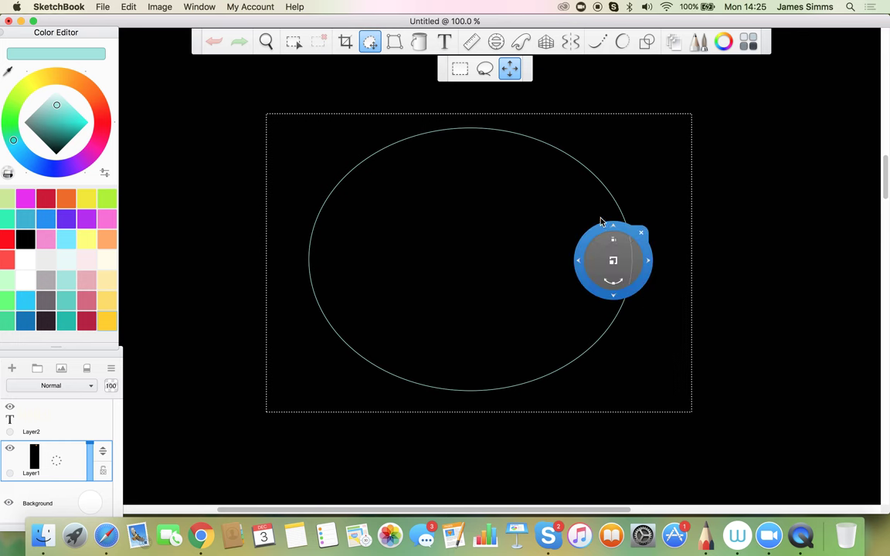
{"action": "left_click_drag", "start_coordinate": [613, 261], "coordinate": [606, 509]}
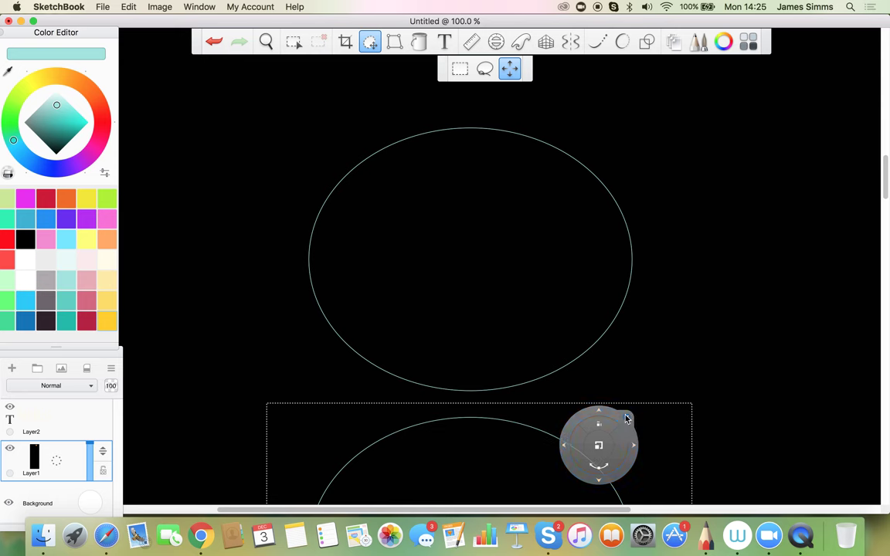
{"action": "left_click", "coordinate": [627, 418]}
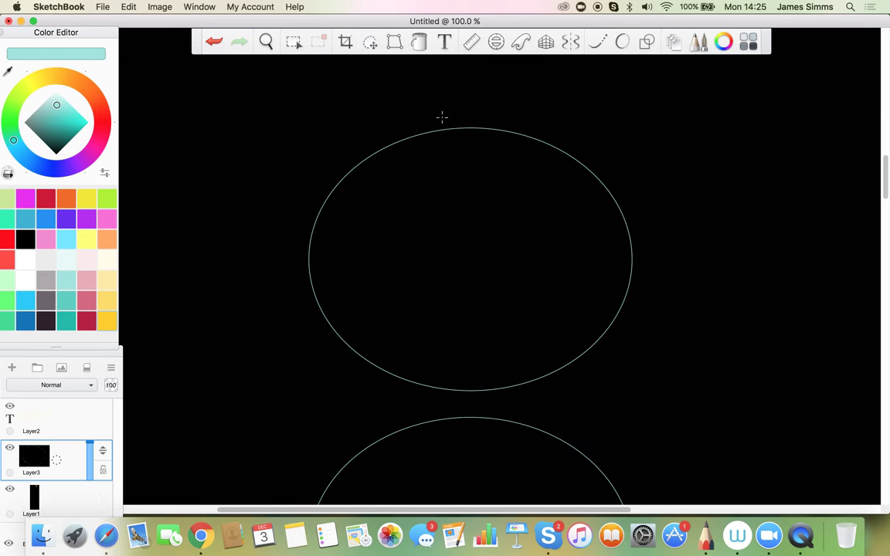
{"action": "mouse_move", "coordinate": [786, 186]}
{"action": "left_mouse_down"}
{"action": "mouse_move", "coordinate": [741, 263]}
{"action": "mouse_move", "coordinate": [802, 211]}
{"action": "mouse_move", "coordinate": [776, 194]}
{"action": "left_mouse_up"}
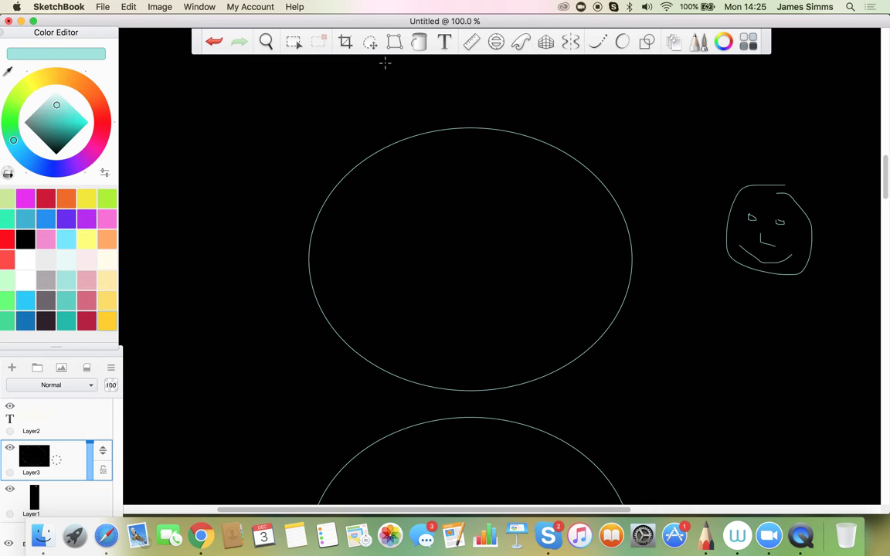
- Select the smiley face on the right and place its copy just beneath the original
{"action": "left_click", "coordinate": [293, 41]}
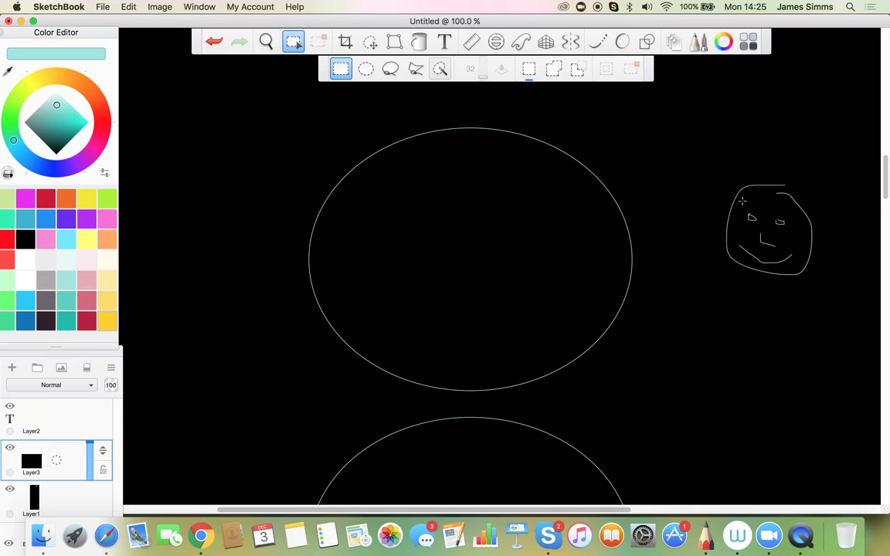
{"action": "mouse_move", "coordinate": [711, 166]}
{"action": "left_mouse_down"}
{"action": "mouse_move", "coordinate": [819, 258]}
{"action": "mouse_move", "coordinate": [821, 303]}
{"action": "left_mouse_up"}
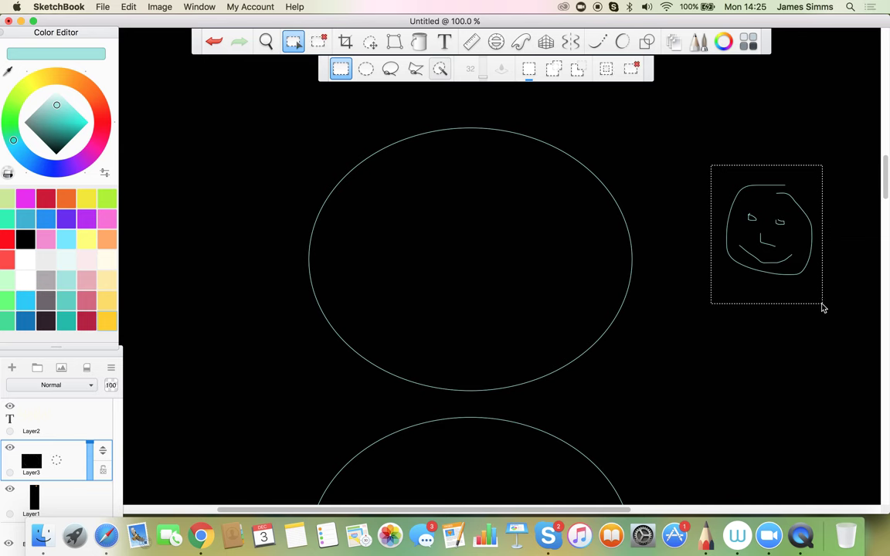
{"action": "key", "text": "v"}
{"action": "left_click_drag", "start_coordinate": [794, 328], "coordinate": [790, 248]}
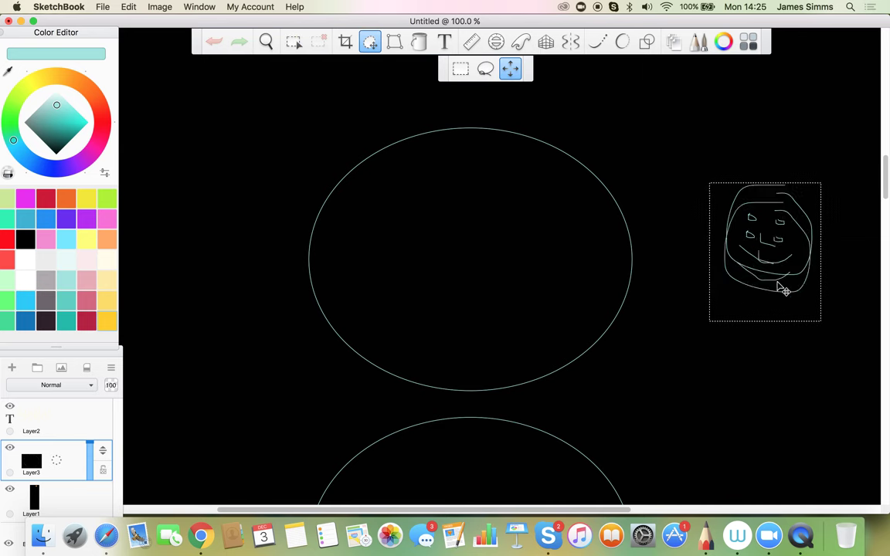
{"action": "left_click_drag", "start_coordinate": [780, 288], "coordinate": [781, 353]}
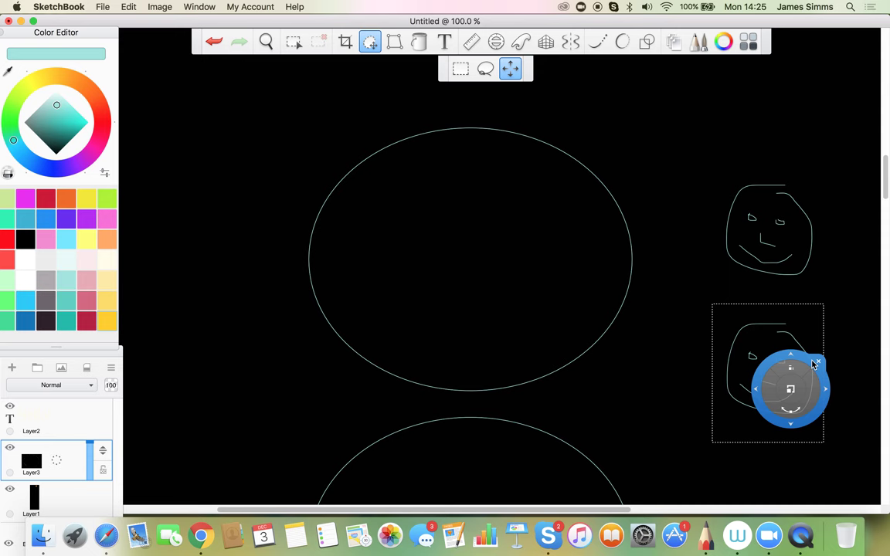
{"action": "left_click", "coordinate": [819, 361]}
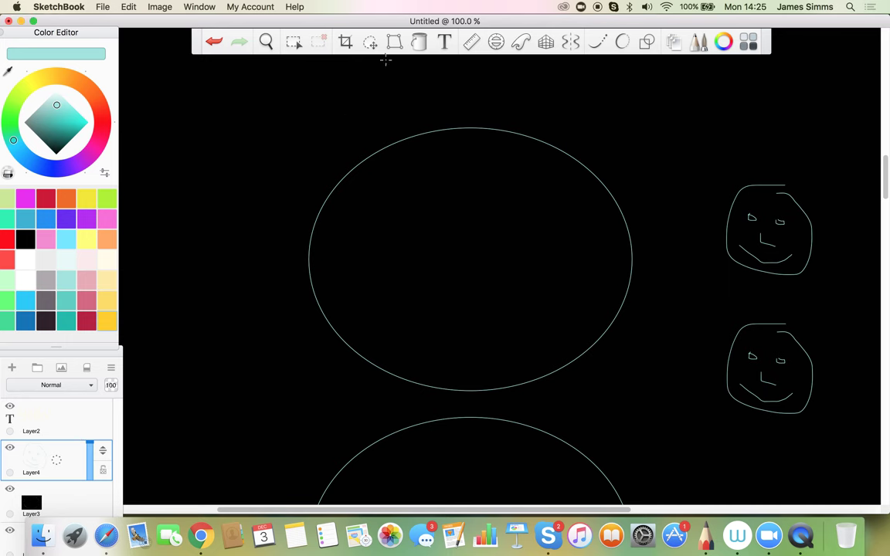
- Make Layer3 active and shift its lower circle and face upward to overlap the big circle
{"action": "left_click", "coordinate": [370, 41]}
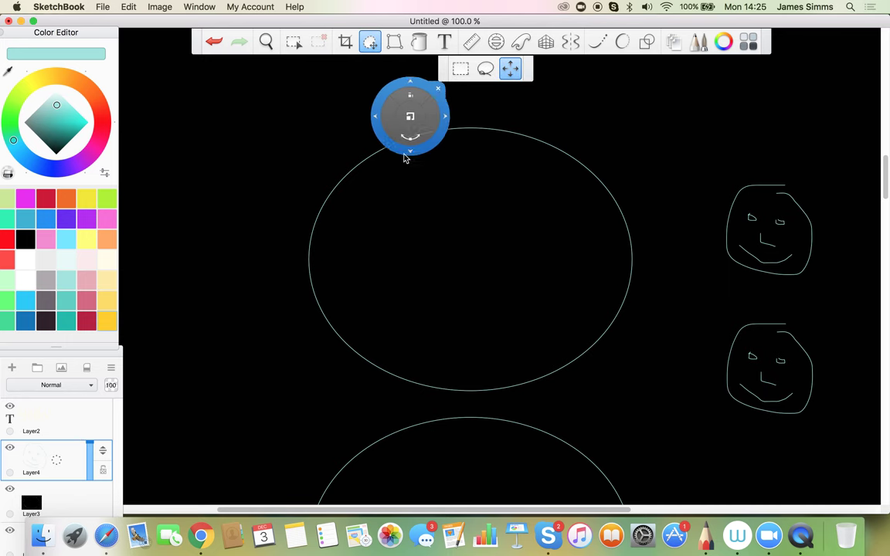
{"action": "mouse_move", "coordinate": [404, 158]}
{"action": "left_mouse_down"}
{"action": "mouse_move", "coordinate": [226, 234]}
{"action": "mouse_move", "coordinate": [154, 281]}
{"action": "left_mouse_up"}
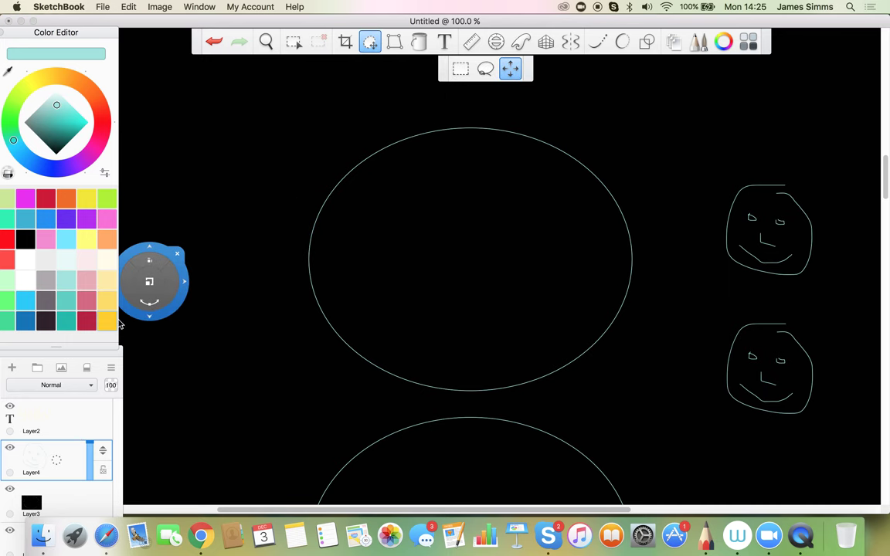
{"action": "left_click", "coordinate": [176, 256]}
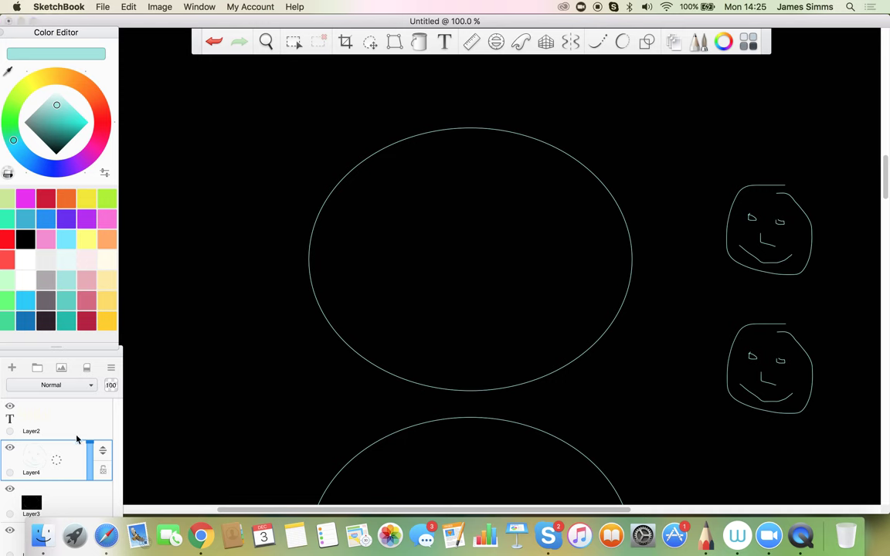
{"action": "left_click", "coordinate": [47, 507]}
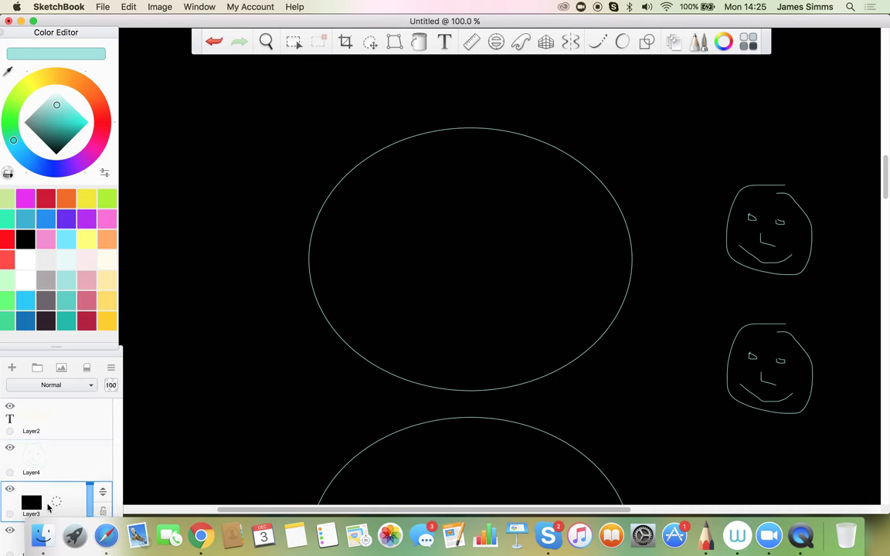
{"action": "left_click_drag", "start_coordinate": [80, 357], "coordinate": [80, 253]}
{"action": "left_click", "coordinate": [370, 42]}
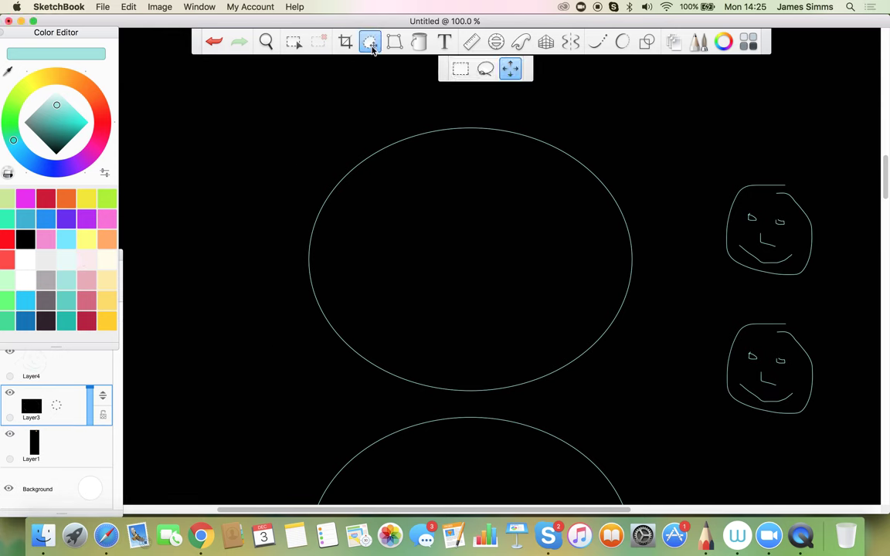
{"action": "left_click_drag", "start_coordinate": [364, 373], "coordinate": [360, 327]}
{"action": "left_click", "coordinate": [403, 265]}
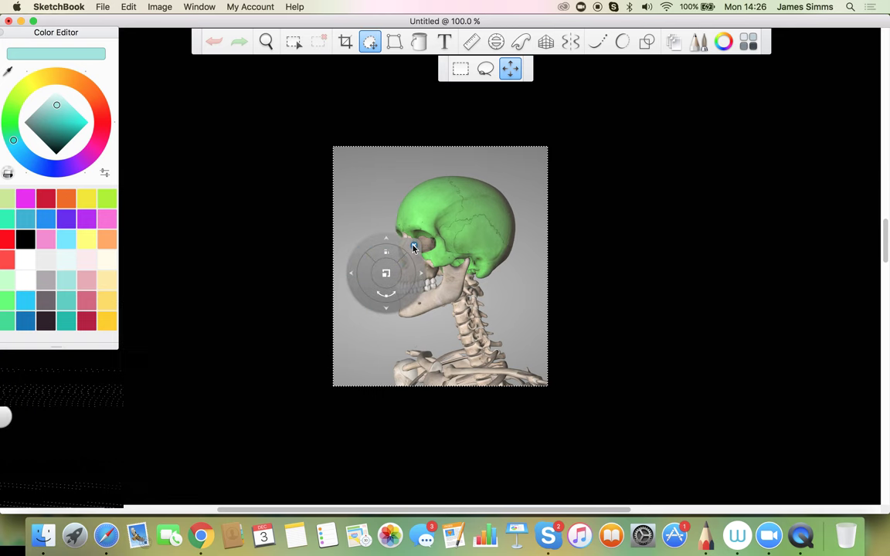
- Place the imported skeleton image on the canvas and nudge it right and down
{"action": "left_click", "coordinate": [415, 247]}
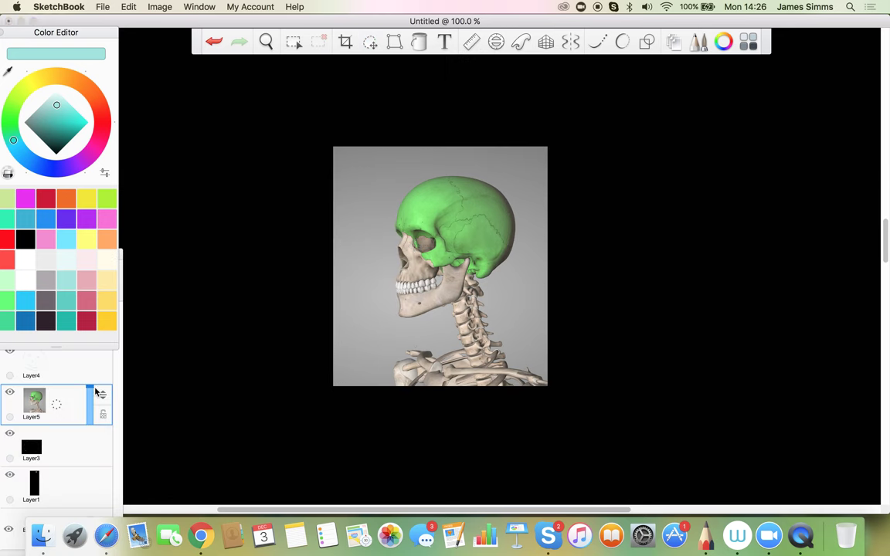
{"action": "left_click", "coordinate": [58, 406]}
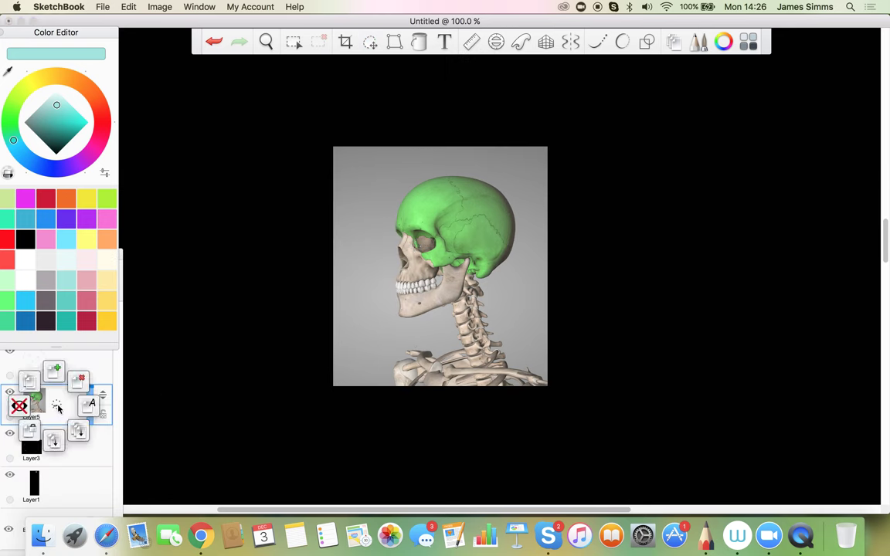
{"action": "left_click", "coordinate": [54, 410]}
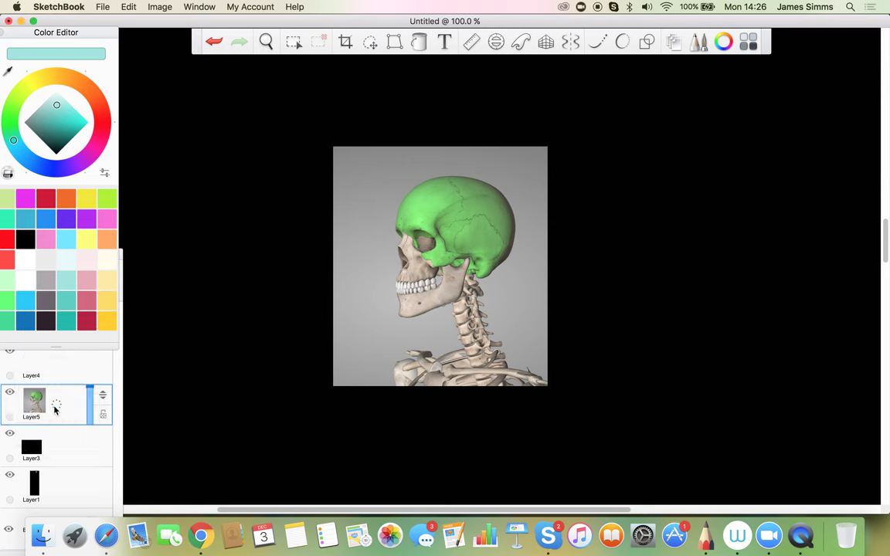
{"action": "left_click", "coordinate": [370, 41]}
{"action": "left_click_drag", "start_coordinate": [374, 249], "coordinate": [404, 282]}
{"action": "left_click_drag", "start_coordinate": [436, 248], "coordinate": [454, 251]}
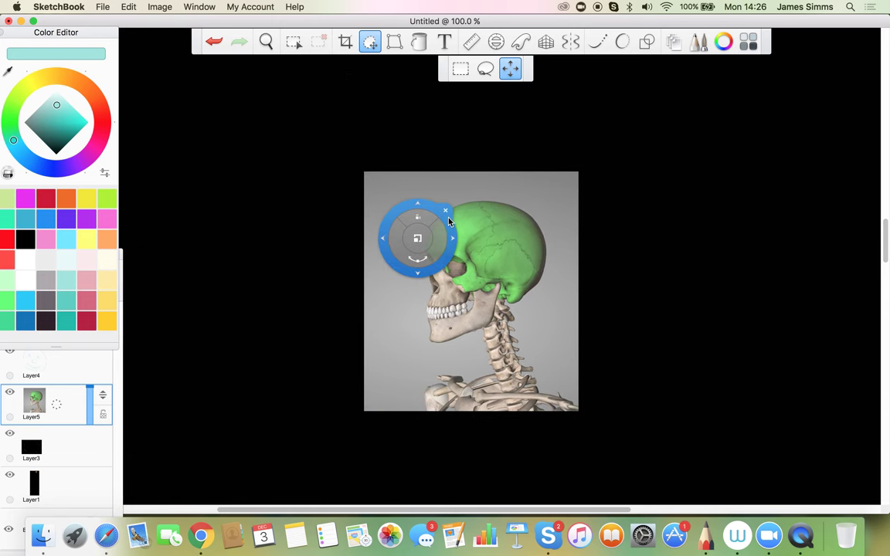
{"action": "left_click", "coordinate": [446, 211]}
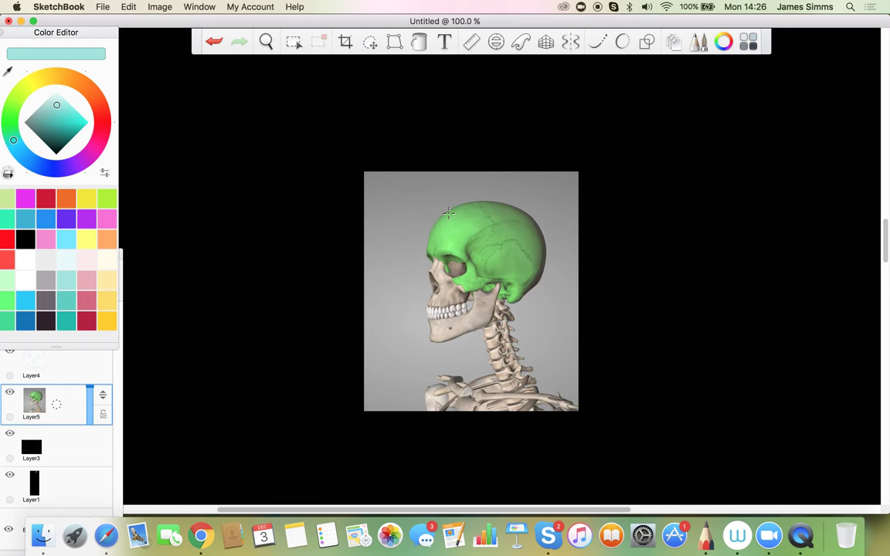
- Shrink the skeleton image to 55%, rotate it about 33° clockwise, and position it at right
{"action": "left_click", "coordinate": [370, 42]}
{"action": "left_click_drag", "start_coordinate": [407, 268], "coordinate": [397, 294]}
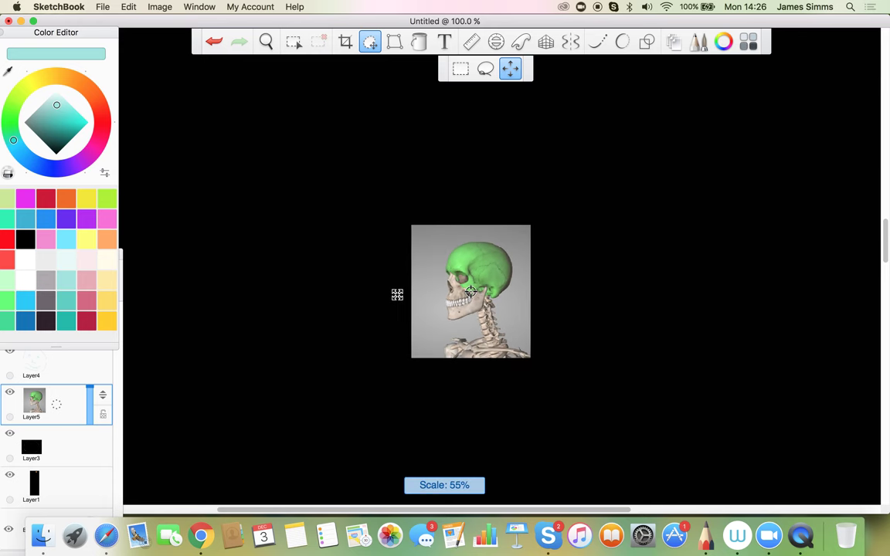
{"action": "left_click_drag", "start_coordinate": [393, 331], "coordinate": [631, 234]}
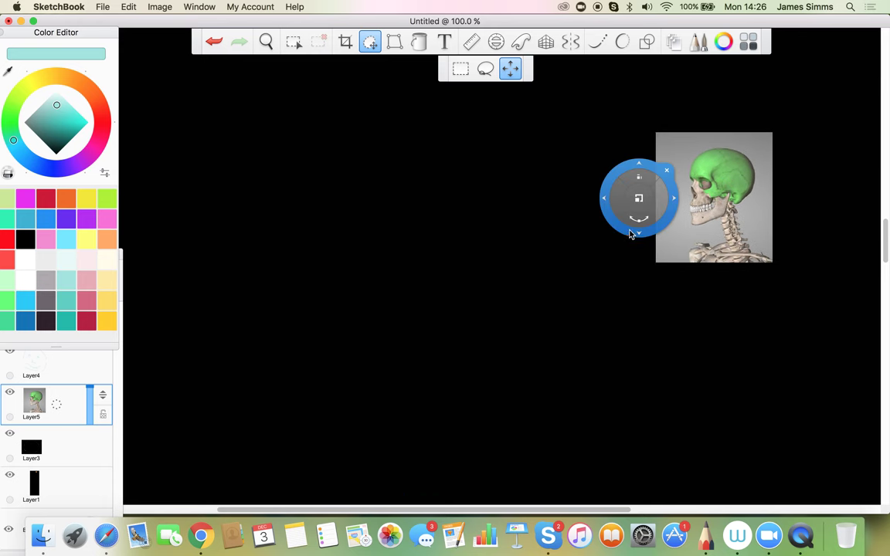
{"action": "left_click_drag", "start_coordinate": [565, 207], "coordinate": [639, 85]}
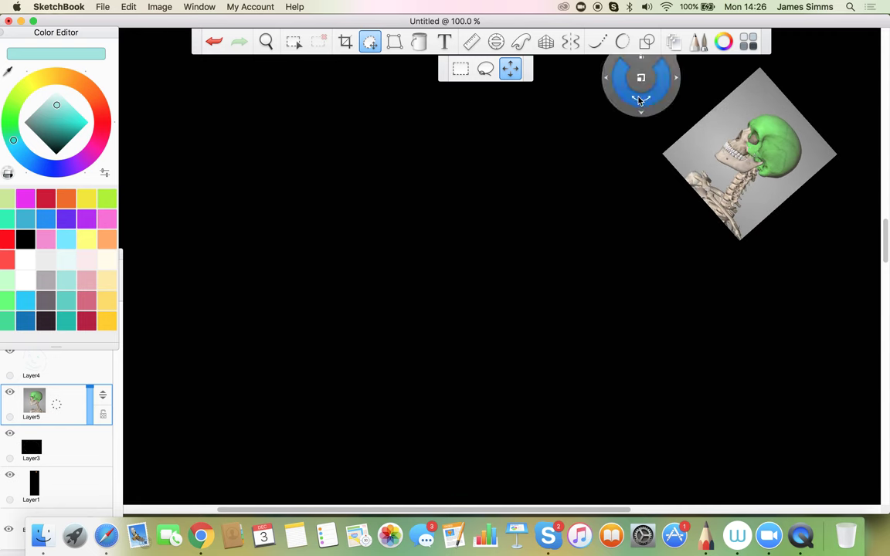
{"action": "left_click", "coordinate": [708, 160]}
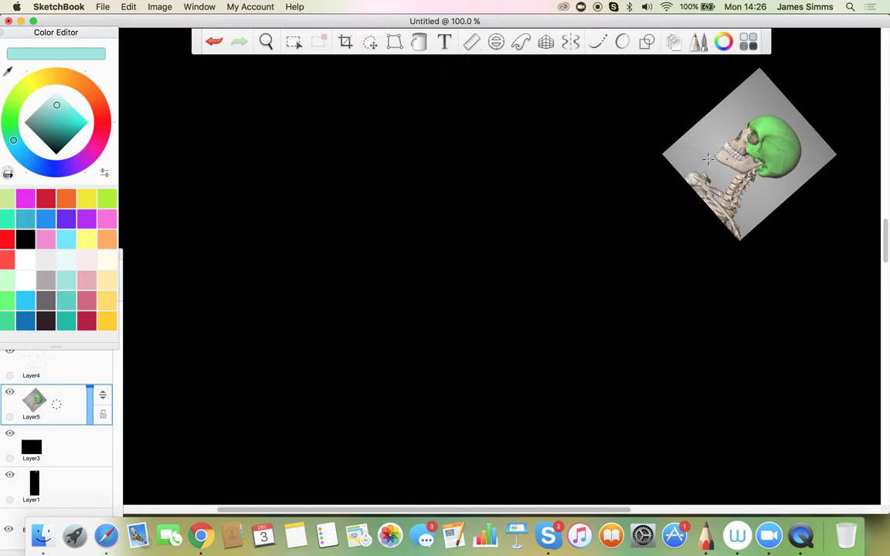
{"action": "left_click", "coordinate": [370, 41]}
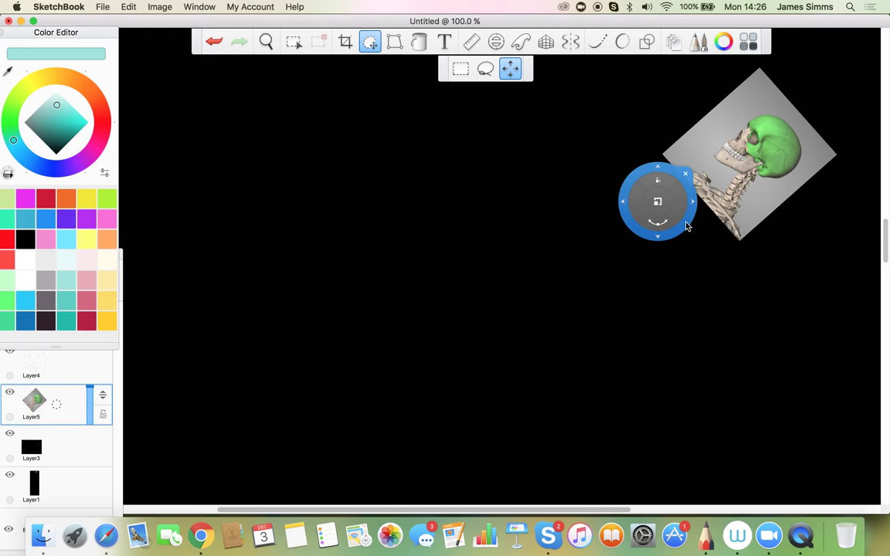
{"action": "left_click_drag", "start_coordinate": [661, 176], "coordinate": [591, 218]}
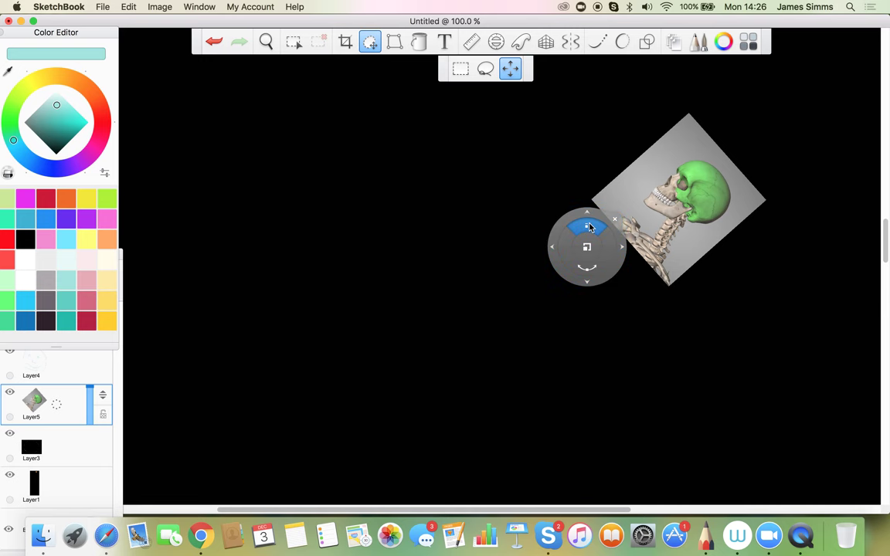
{"action": "left_click", "coordinate": [615, 219]}
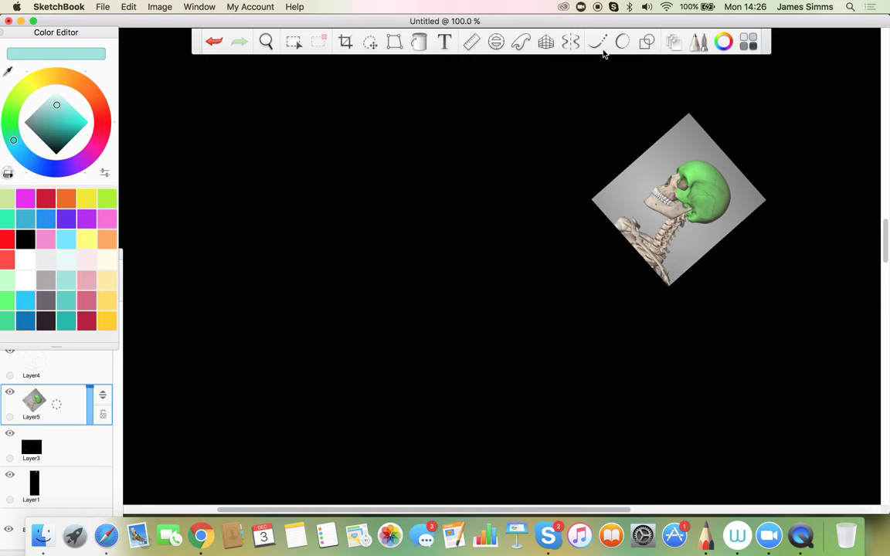